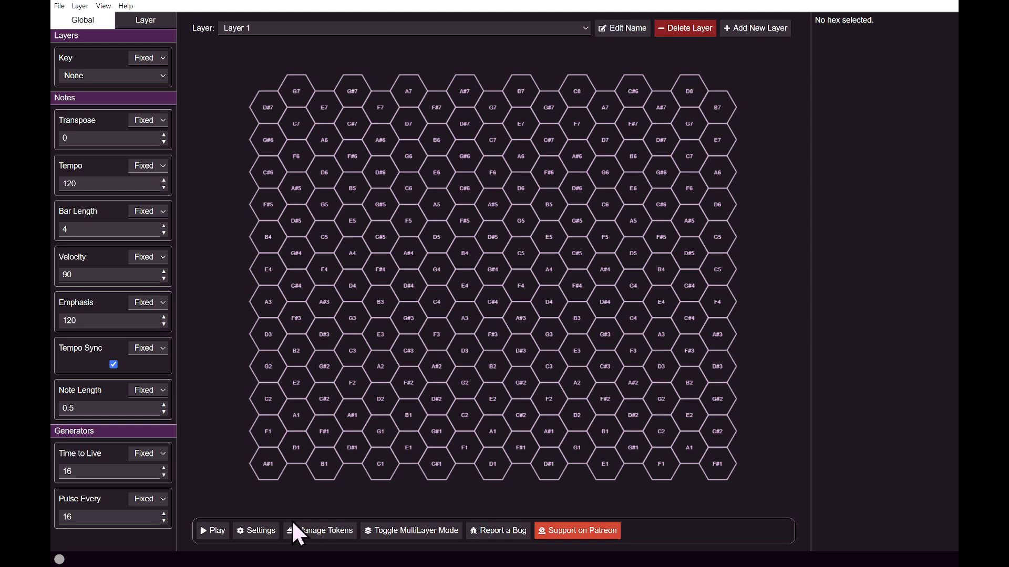
# Review the MIDI input and output selections in the settings.
pyautogui.click(243, 531)
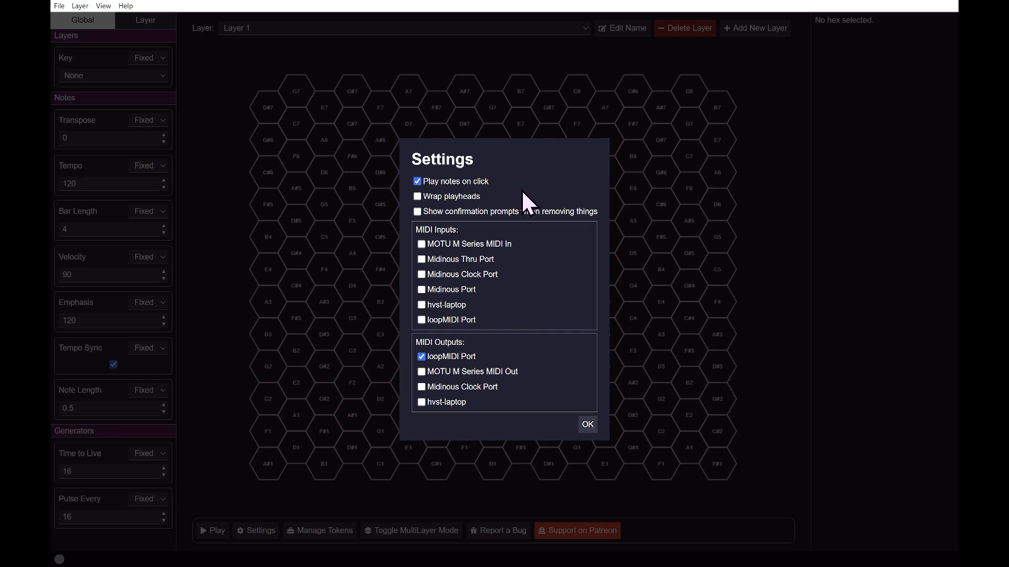
pyautogui.click(587, 425)
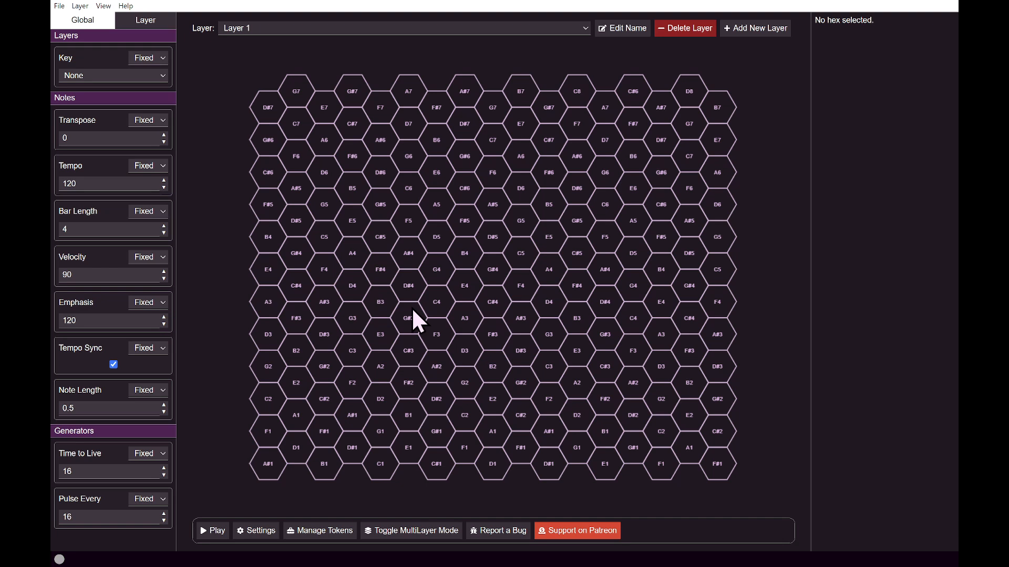
# Add a Generate token to the G4 hex and start playback.
pyautogui.rightClick(432, 272)
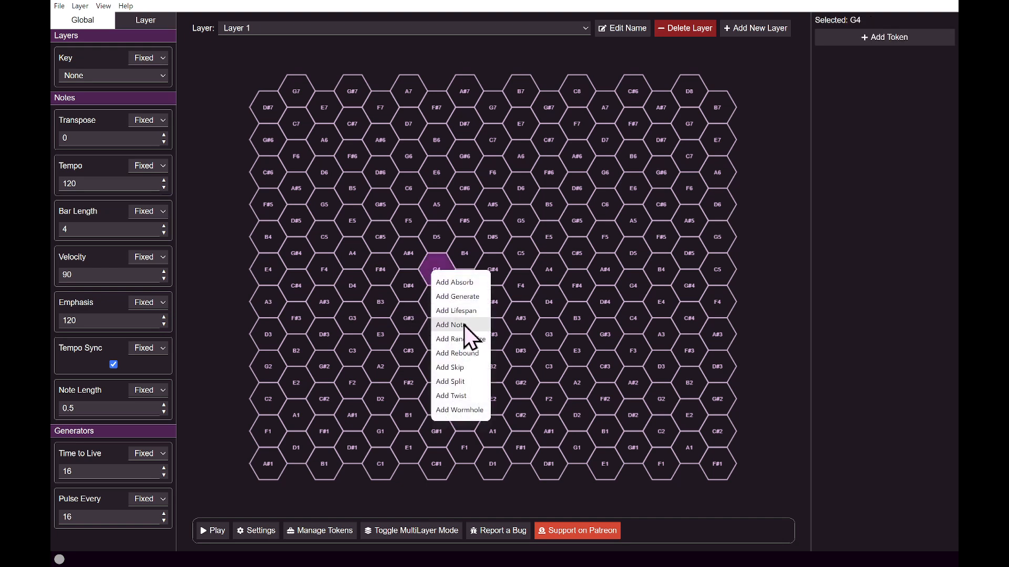
pyautogui.click(471, 303)
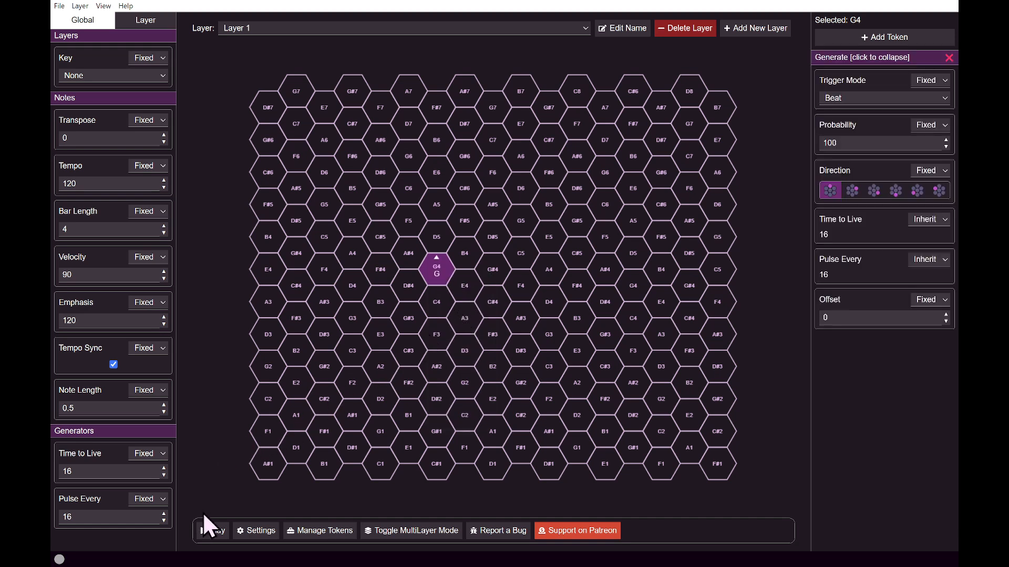
pyautogui.click(216, 531)
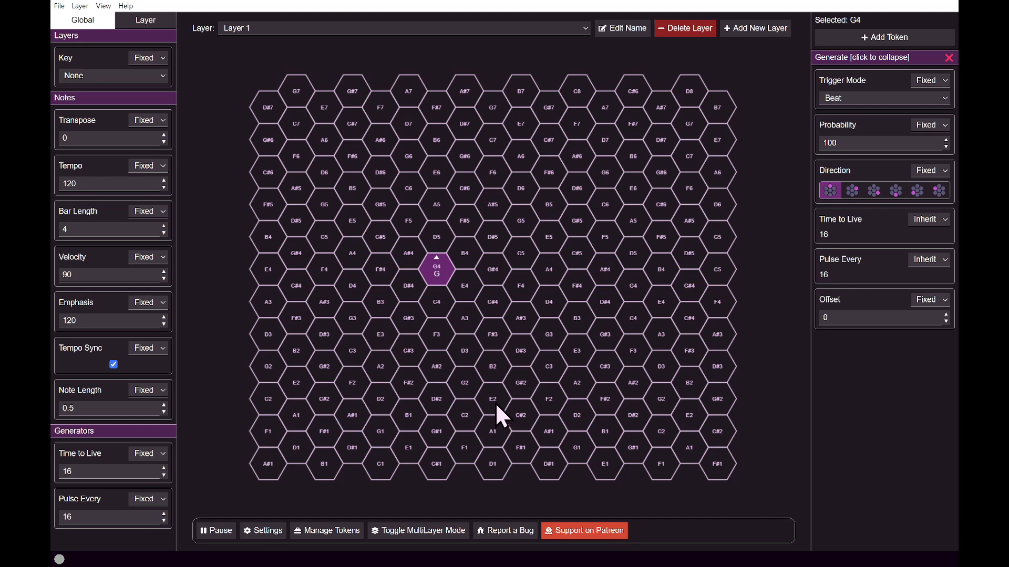
# Add a Rebound token to the E6 hex and set its direction toward the lower-right neighbour, C#6.
pyautogui.click(430, 172)
pyautogui.rightClick(430, 171)
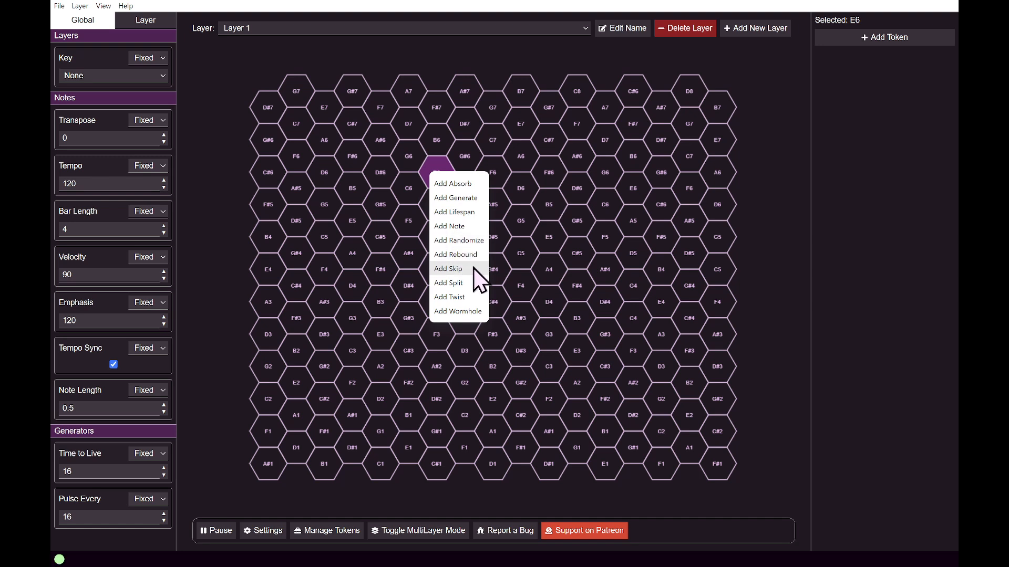
pyautogui.click(471, 255)
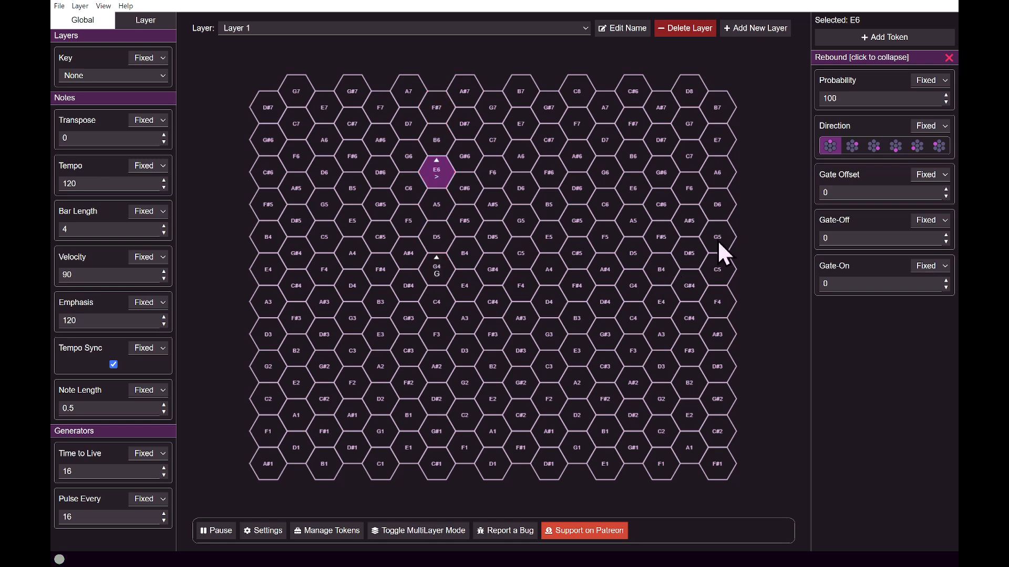
pyautogui.click(873, 146)
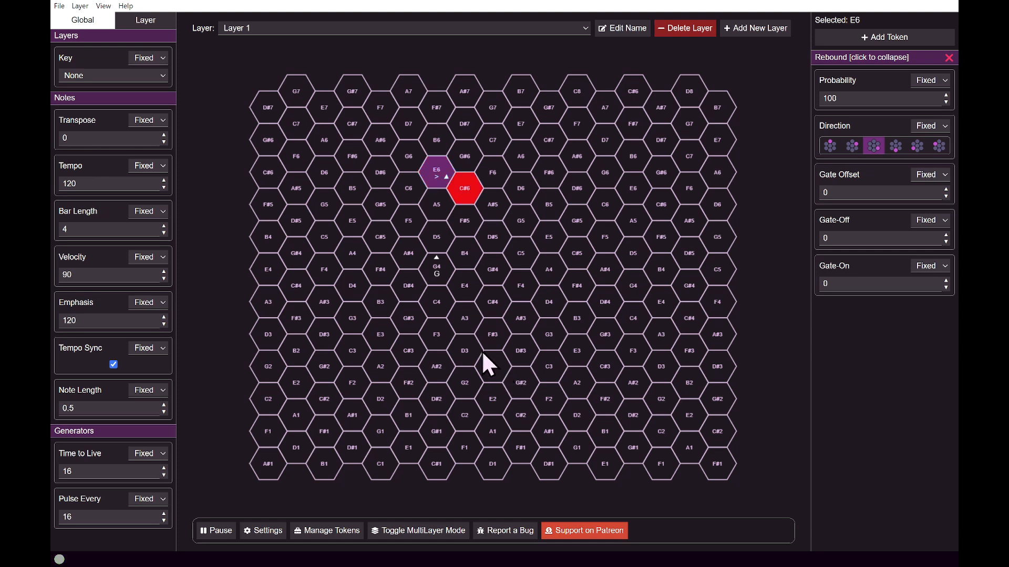
# Add Note tokens to the A5, C#6, D5 and G5 hexes along the playhead's path.
pyautogui.rightClick(437, 209)
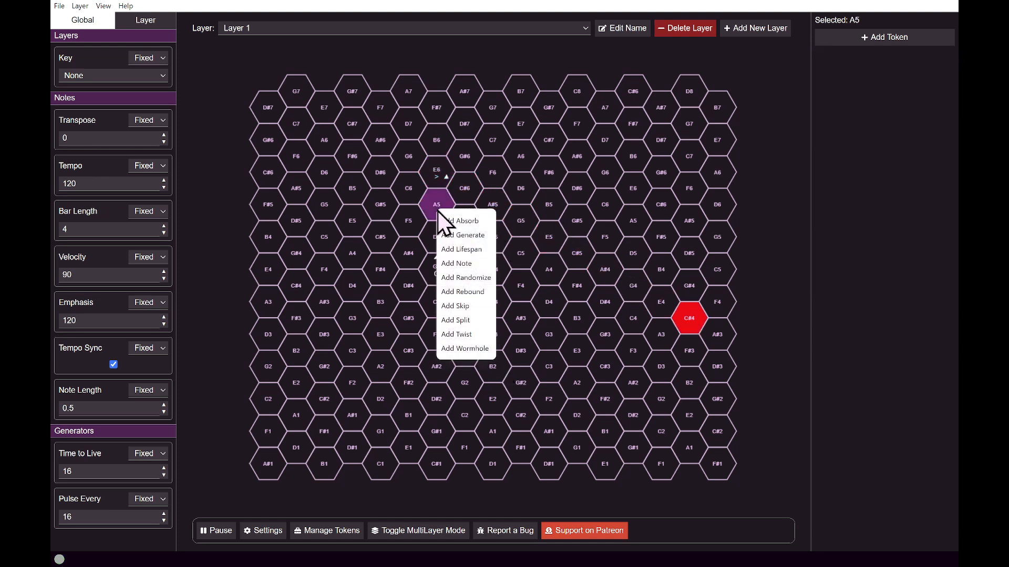
pyautogui.click(473, 265)
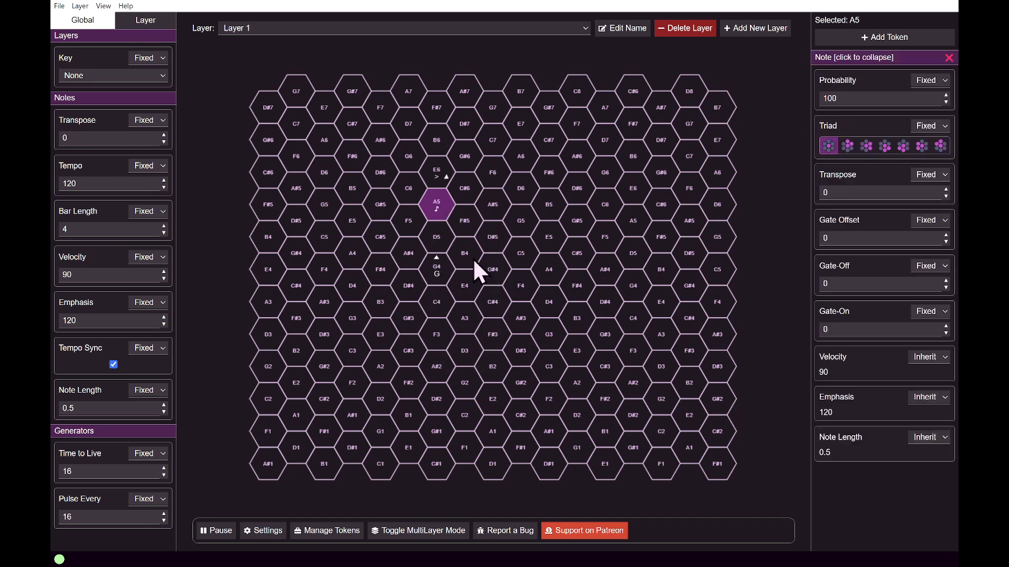
pyautogui.rightClick(462, 187)
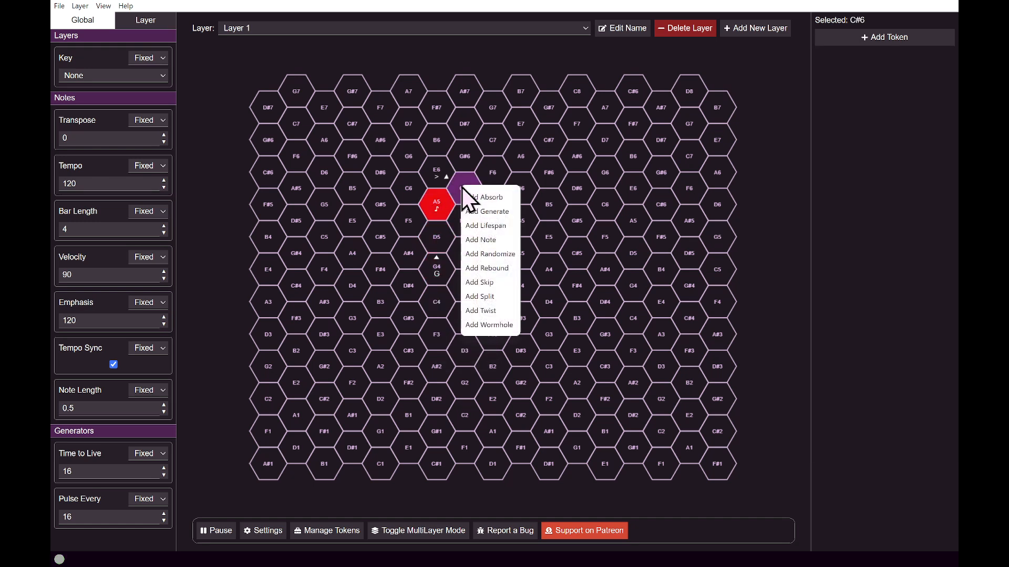
pyautogui.click(489, 241)
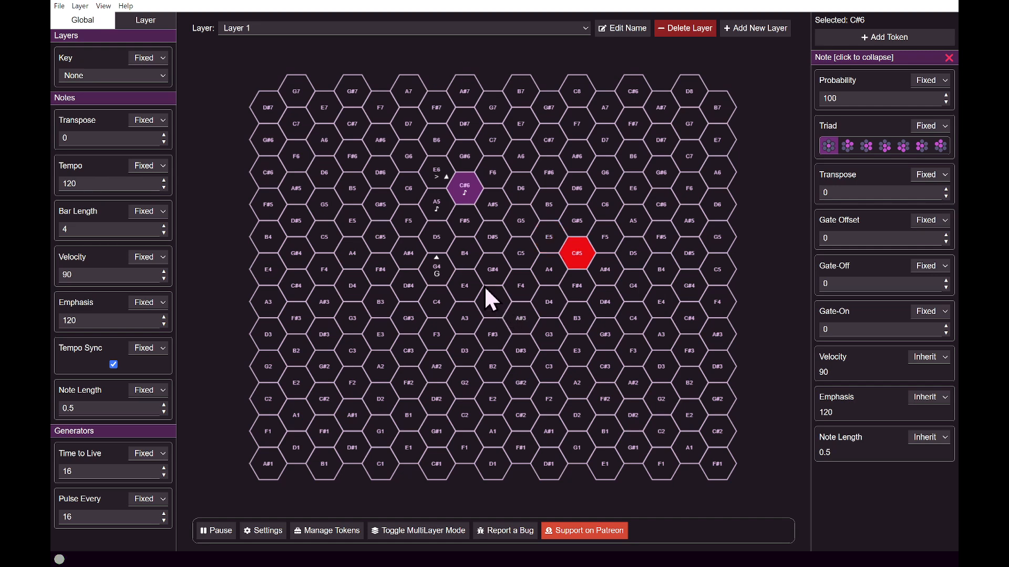
pyautogui.rightClick(437, 237)
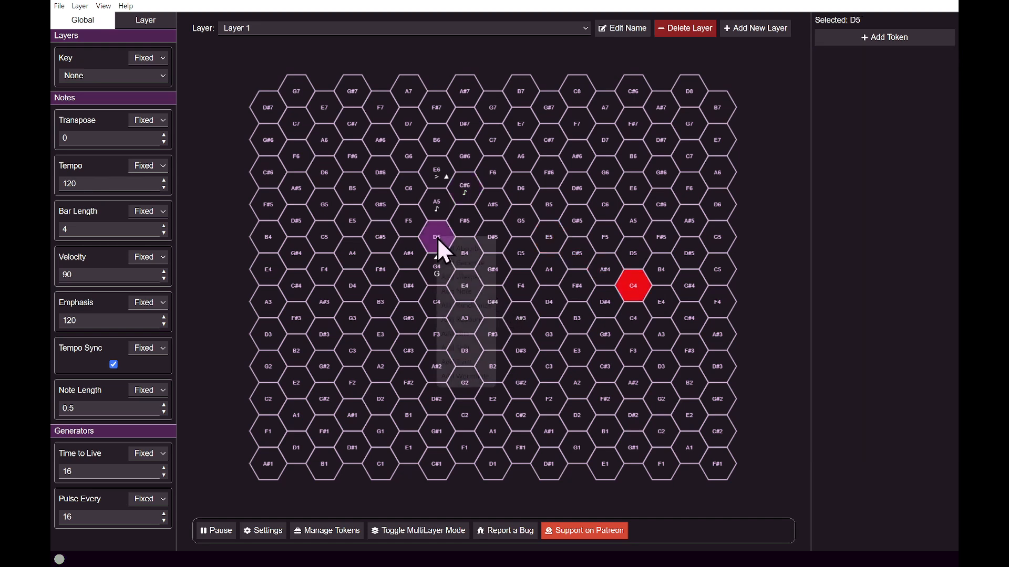
pyautogui.click(481, 290)
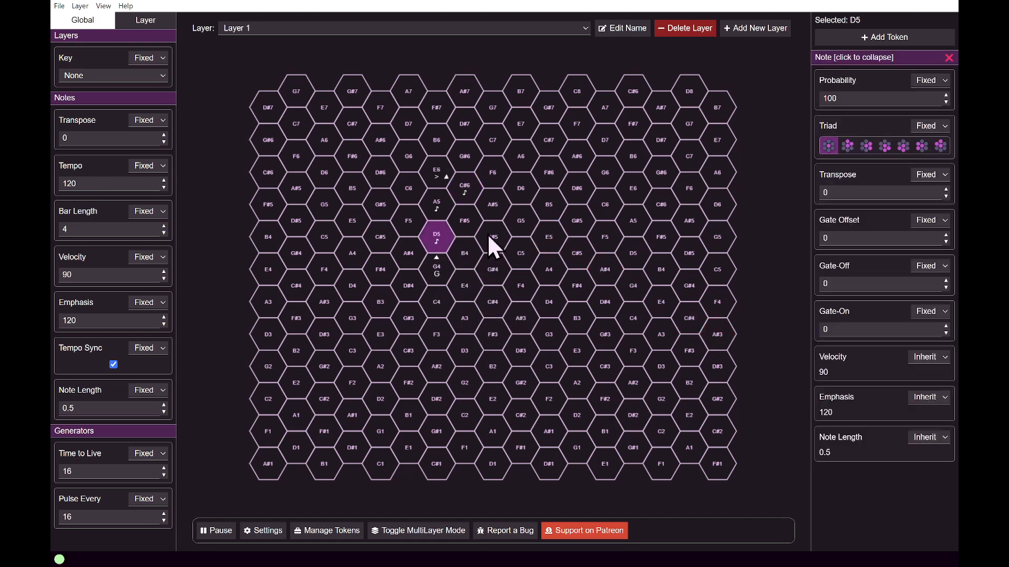
pyautogui.rightClick(514, 216)
pyautogui.click(552, 270)
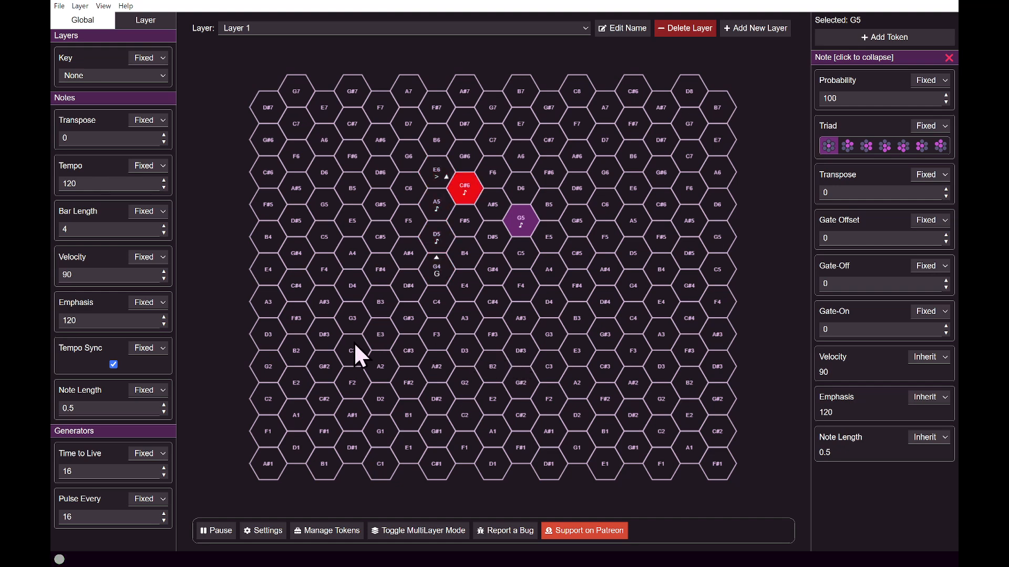
# Pause playback to set the global key to B major, and resume playing.
pyautogui.click(220, 532)
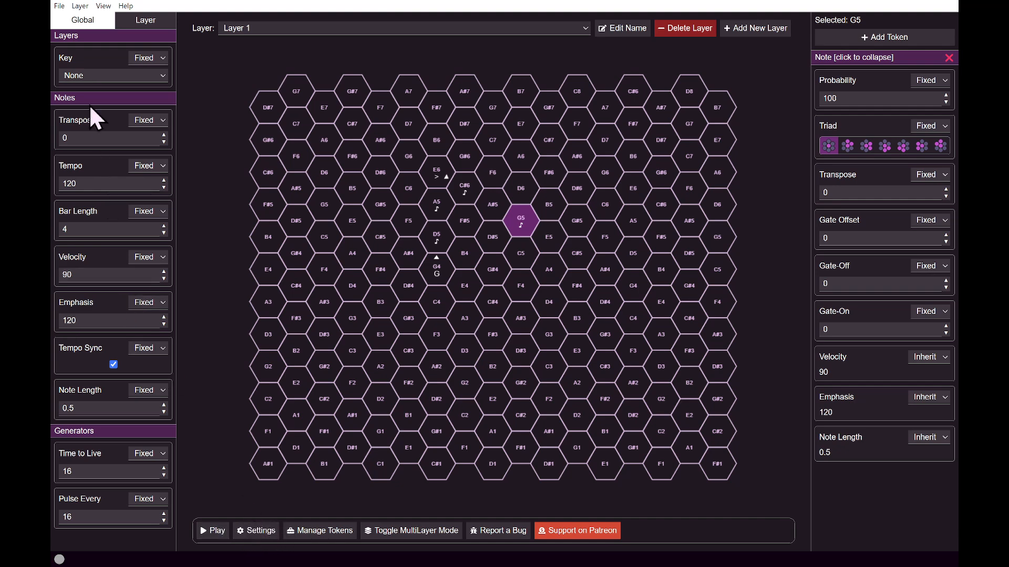
pyautogui.click(98, 79)
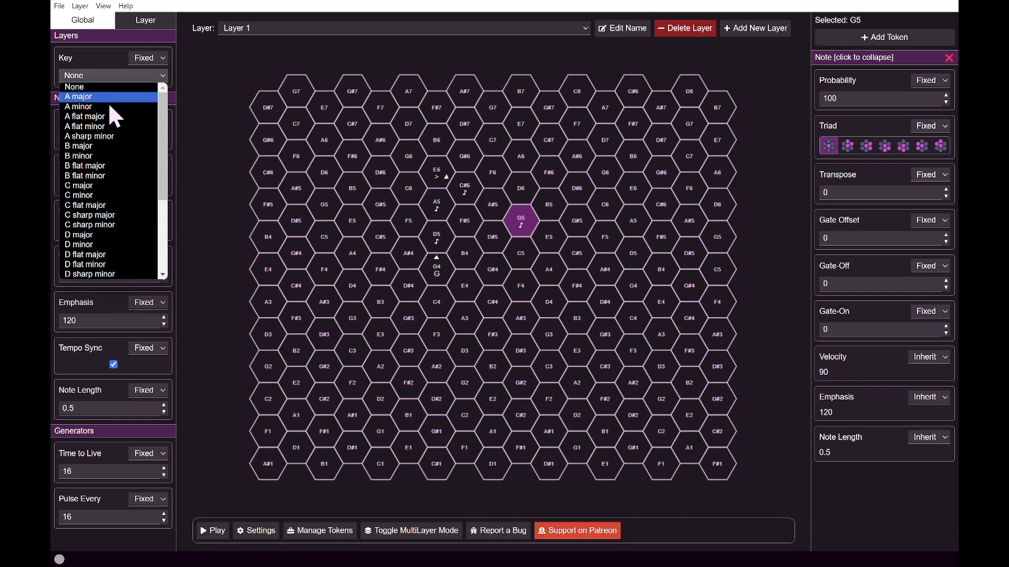
pyautogui.click(118, 147)
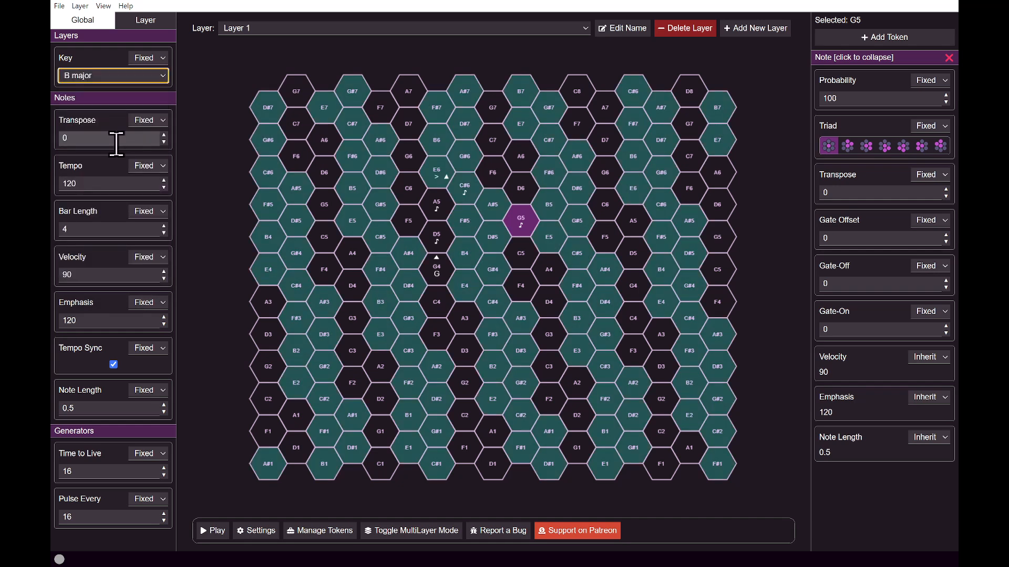
pyautogui.click(226, 524)
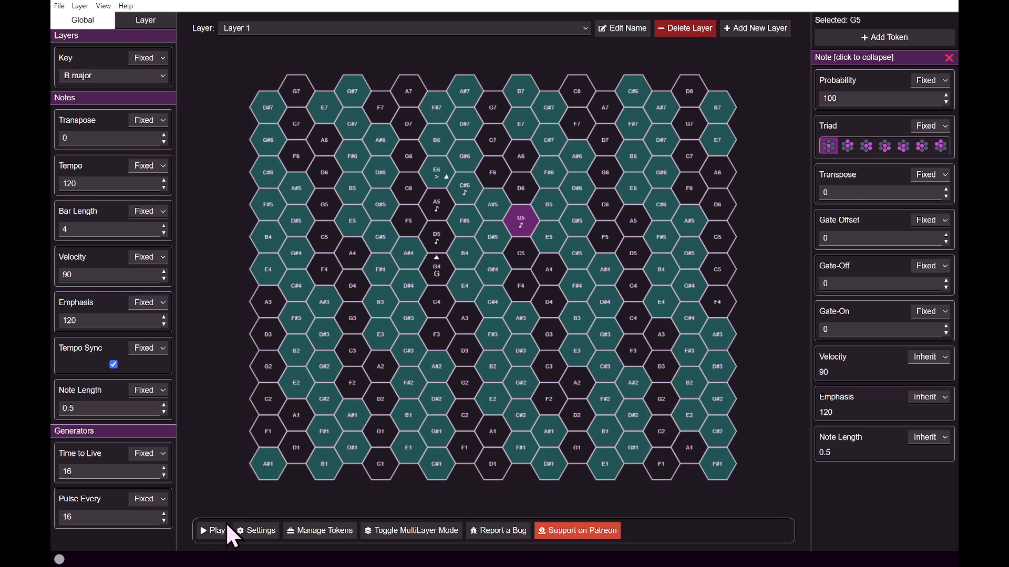
pyautogui.click(214, 530)
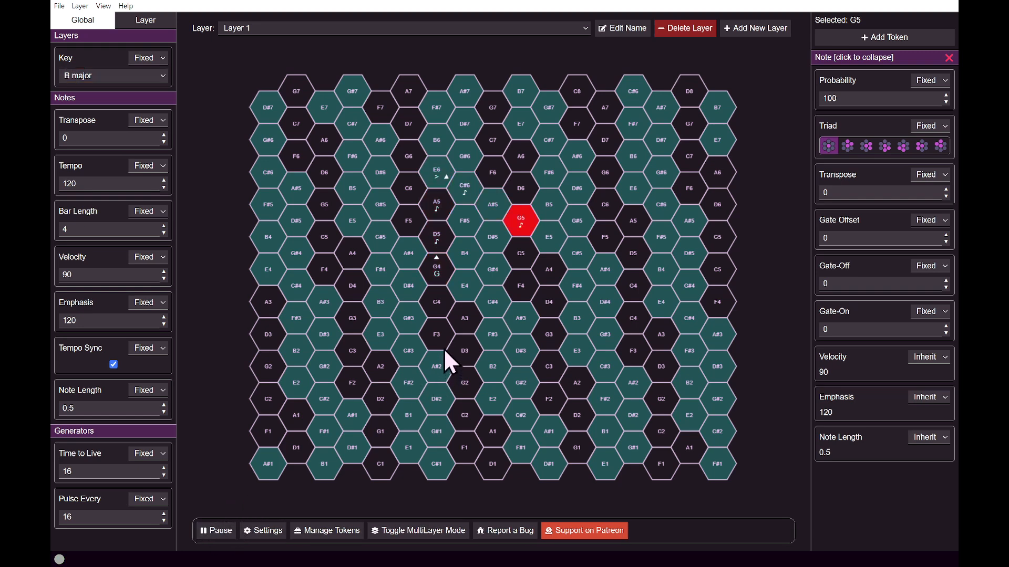
# Add Note tokens to the C#5 and A#4 hexes on the rebounded path.
pyautogui.rightClick(573, 254)
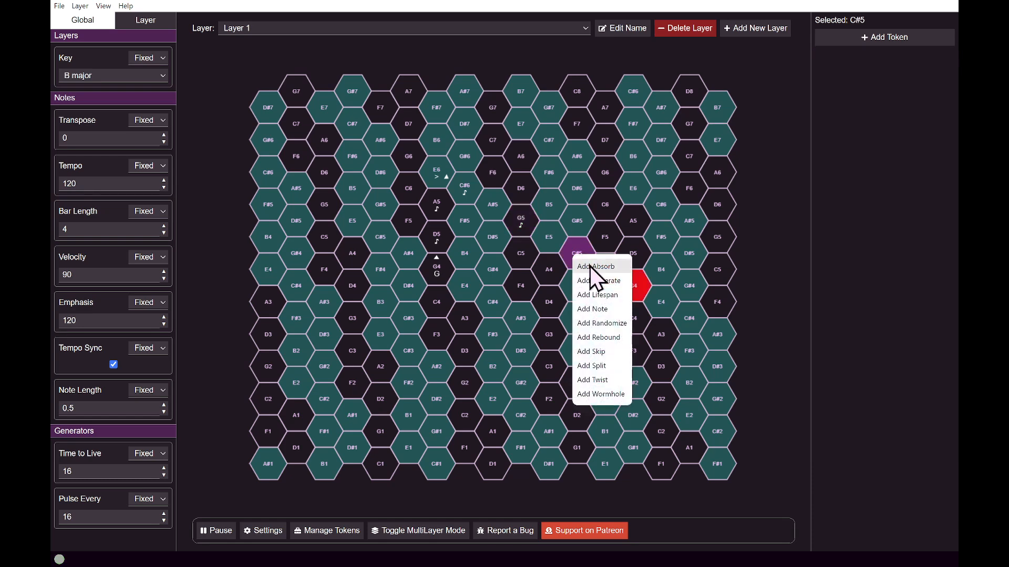
pyautogui.click(610, 308)
pyautogui.rightClick(605, 270)
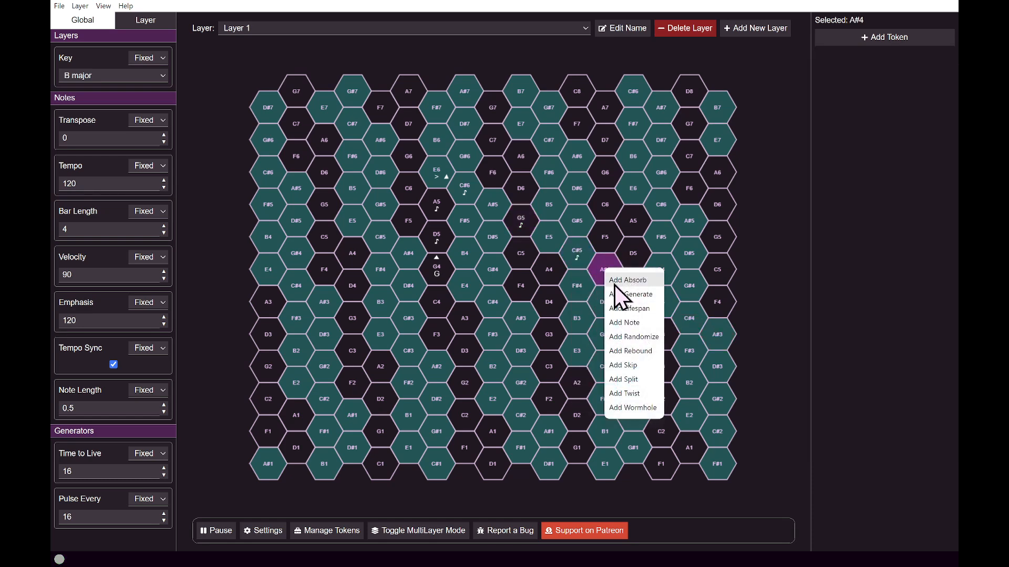
pyautogui.click(633, 323)
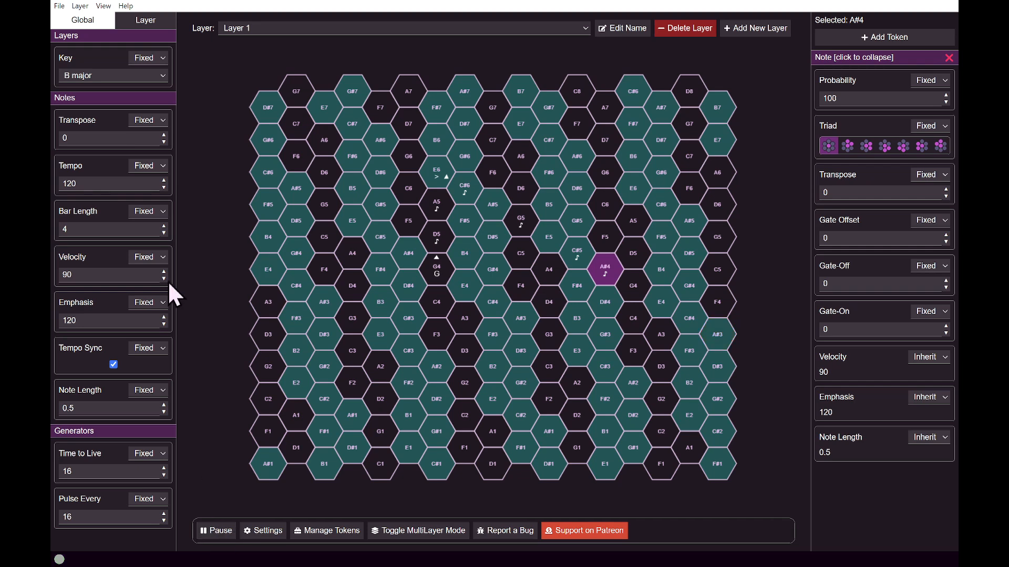
# Try global transpose values up to 5 and down to -1, and return the transpose to 0.
pyautogui.click(163, 135)
pyautogui.click(164, 135)
pyautogui.click(163, 135)
pyautogui.click(163, 135)
pyautogui.click(163, 135)
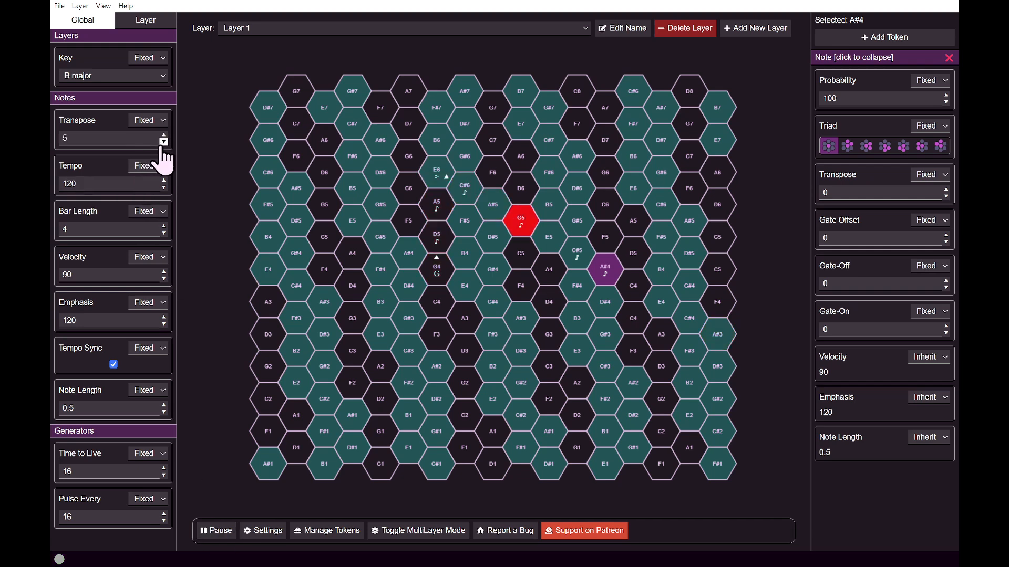
pyautogui.click(163, 142)
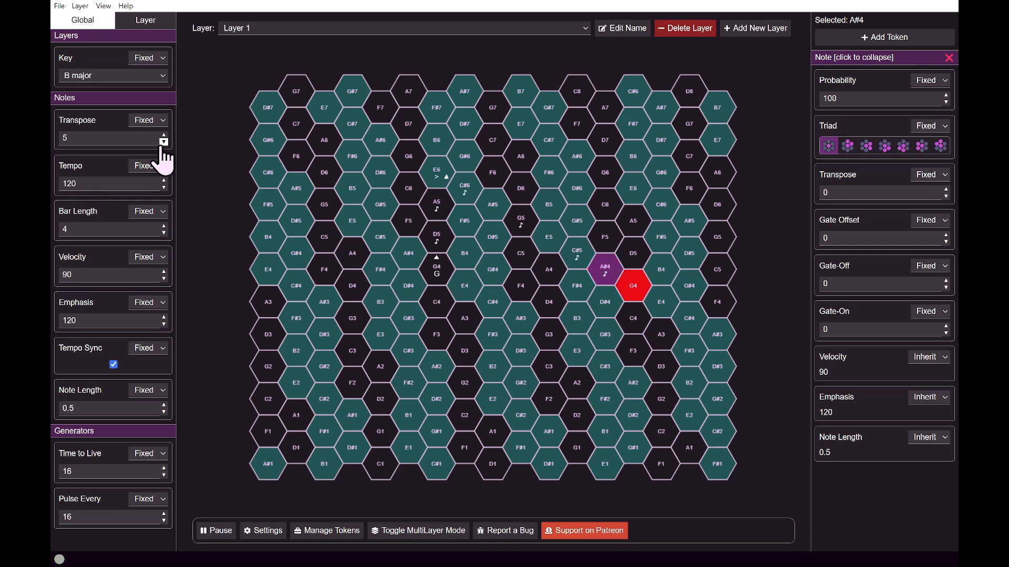
pyautogui.click(164, 142)
pyautogui.click(163, 142)
pyautogui.click(164, 141)
pyautogui.click(164, 142)
pyautogui.click(163, 141)
pyautogui.click(164, 142)
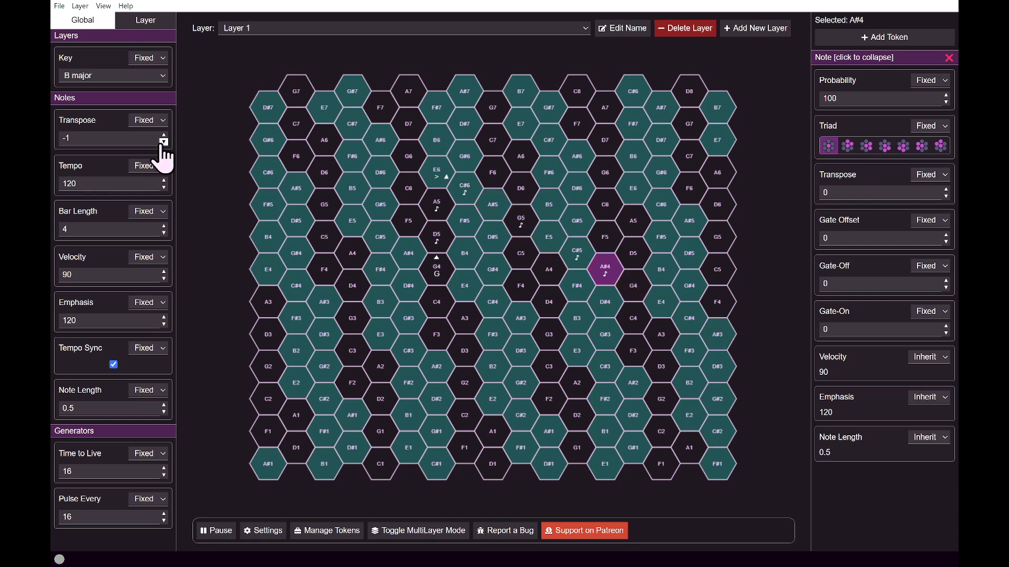
pyautogui.click(164, 135)
pyautogui.click(163, 135)
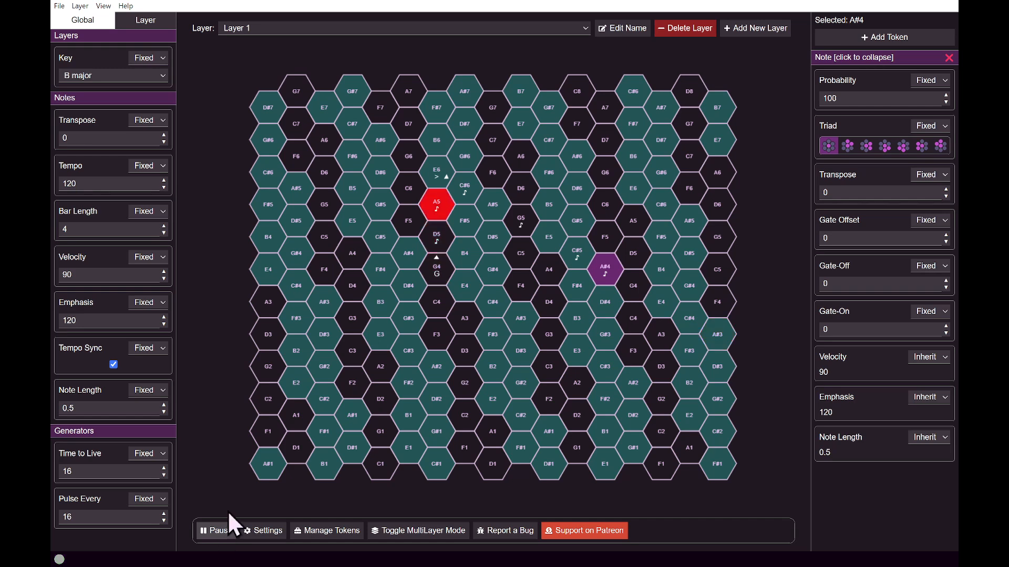
# Raise the global tempo to 160.
pyautogui.click(163, 180)
pyautogui.moveTo(164, 181); pyautogui.dragTo(164, 180)
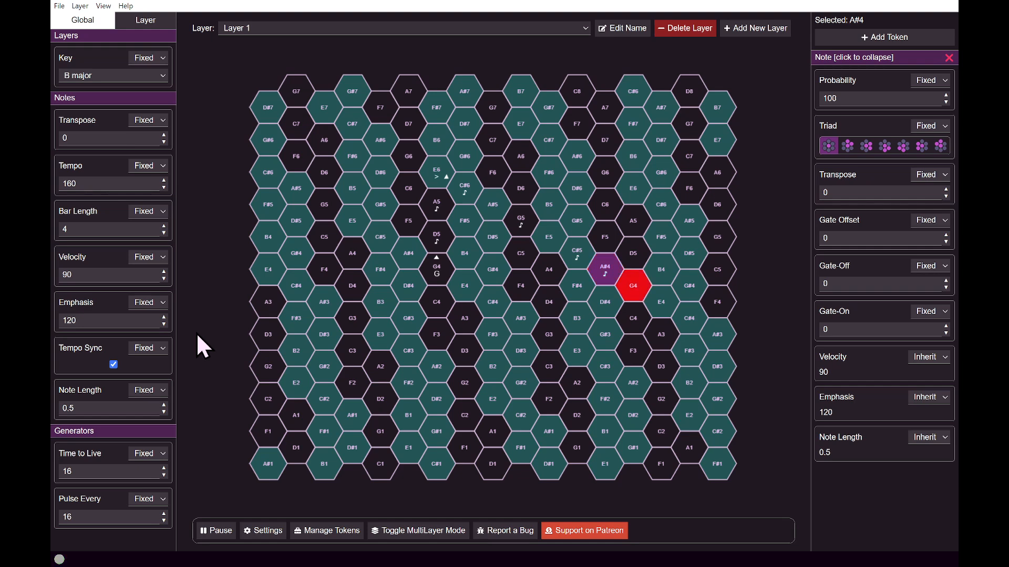
# Pause playback and switch Layer 1's Transpose parameter from inherited to LFO control.
pyautogui.click(137, 20)
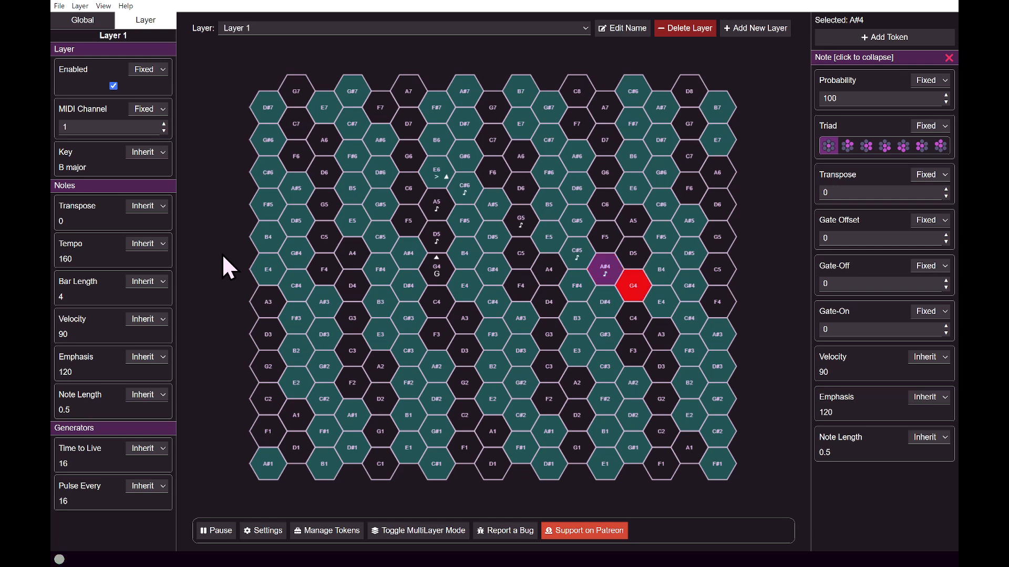
pyautogui.press('space')
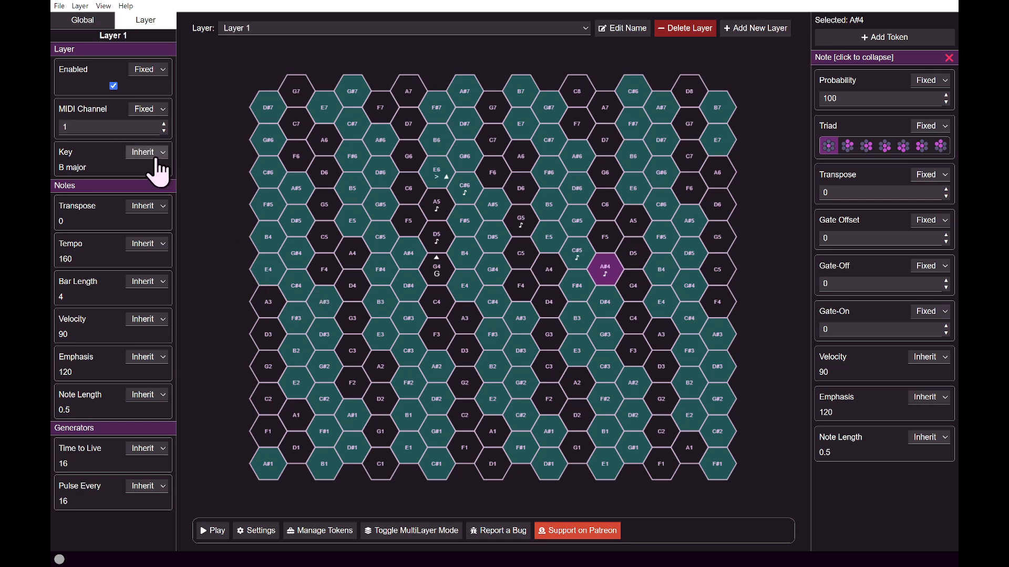
pyautogui.click(151, 206)
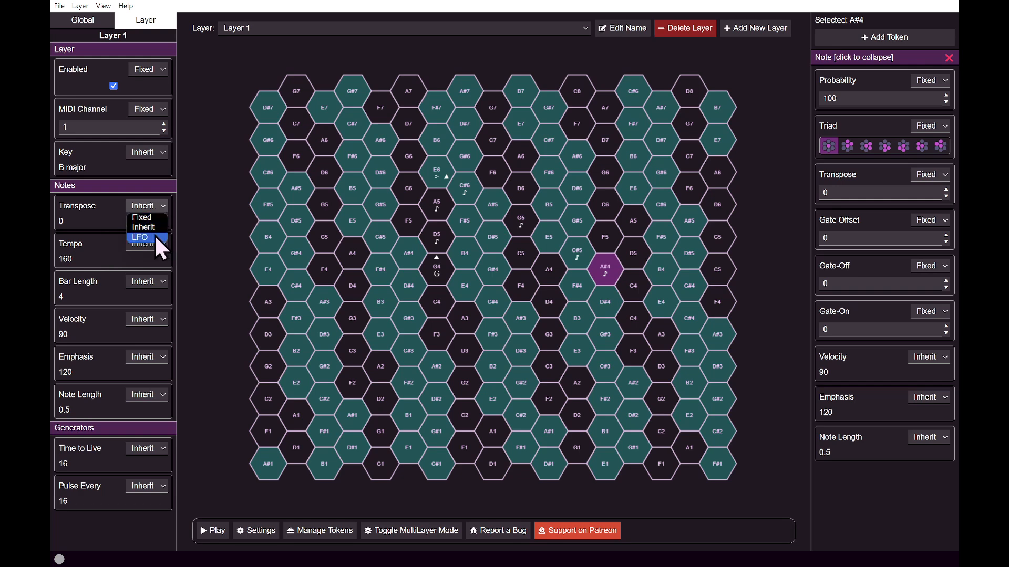
pyautogui.click(141, 237)
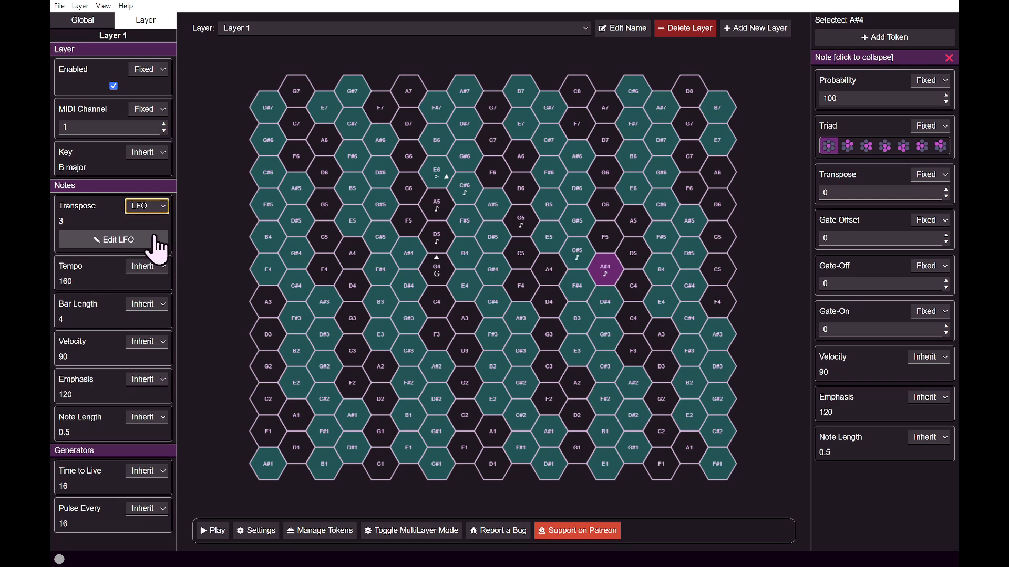
# Extend Layer 1's Transpose LFO sequence with two additional values of 0, keeping the LFO type as Sequence.
pyautogui.click(154, 237)
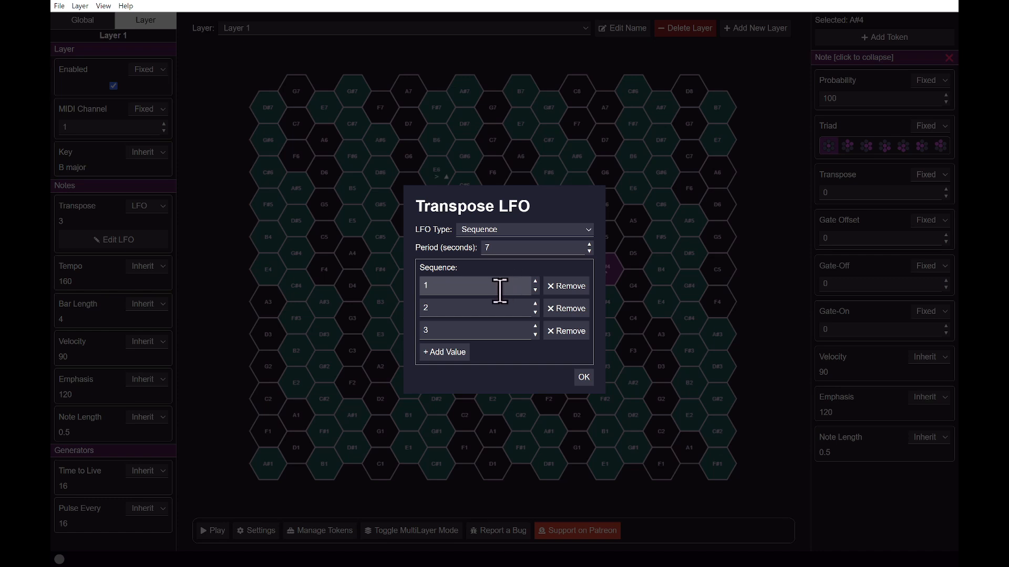
pyautogui.click(587, 231)
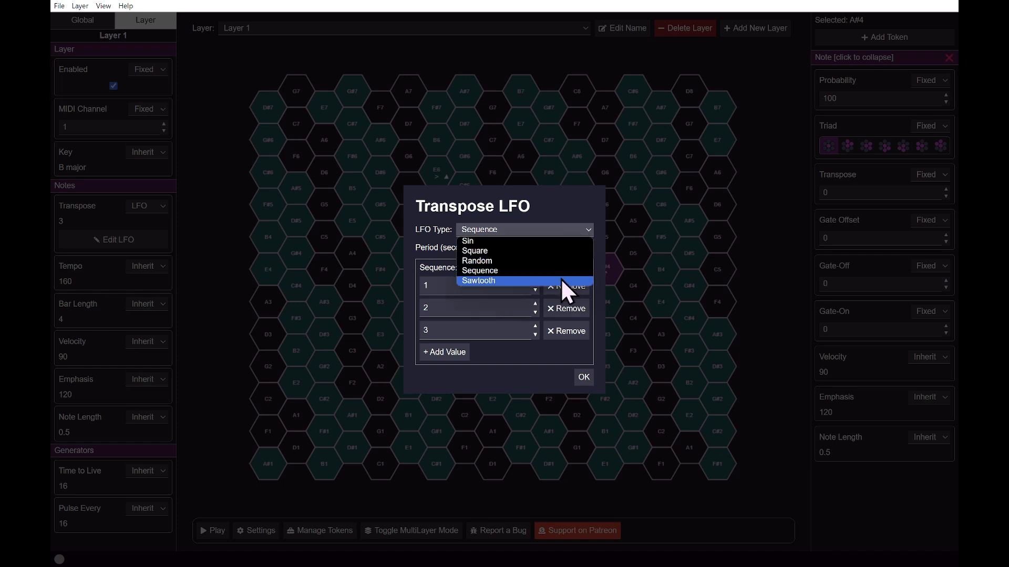
pyautogui.click(555, 234)
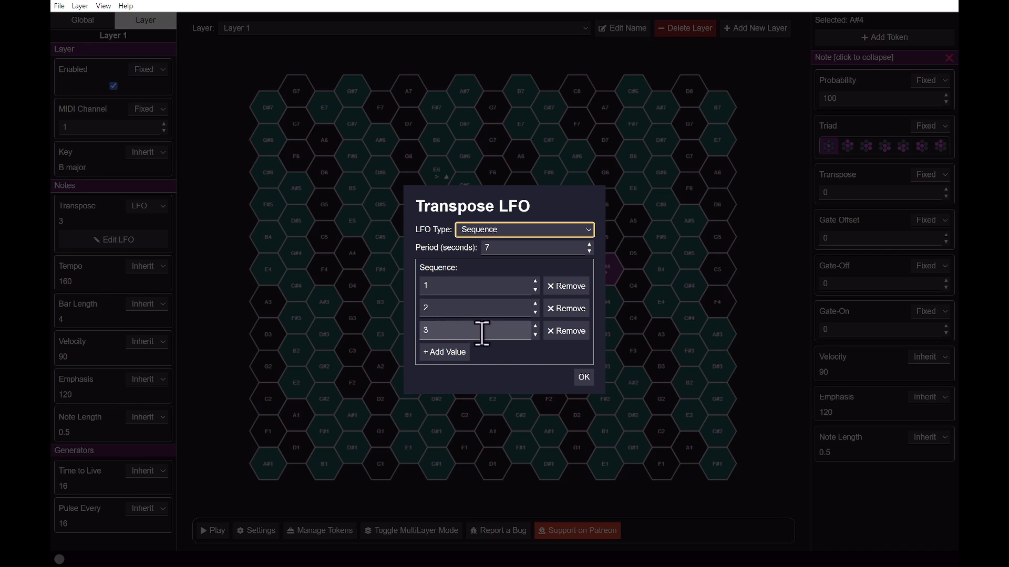
pyautogui.click(456, 354)
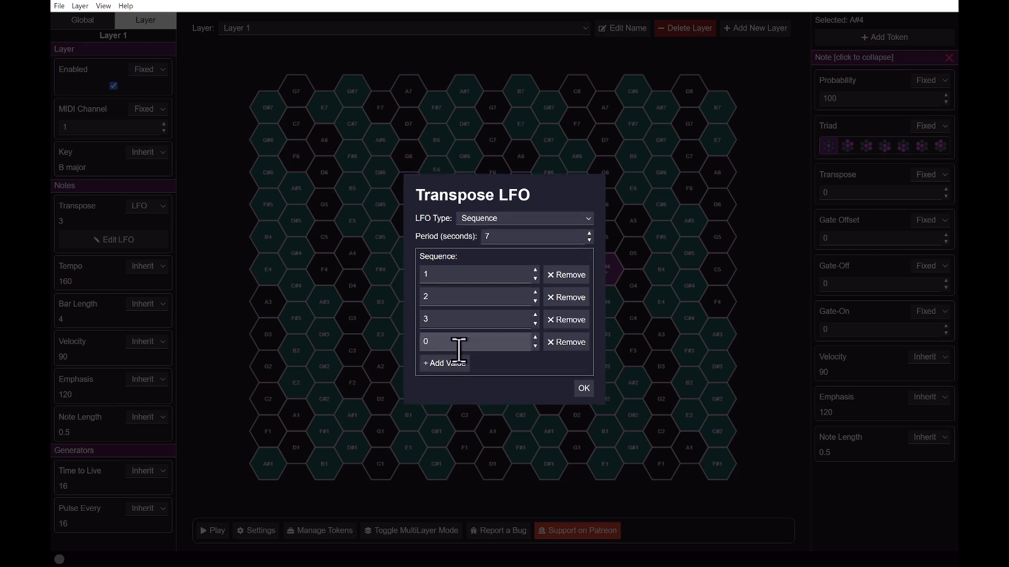
pyautogui.click(455, 364)
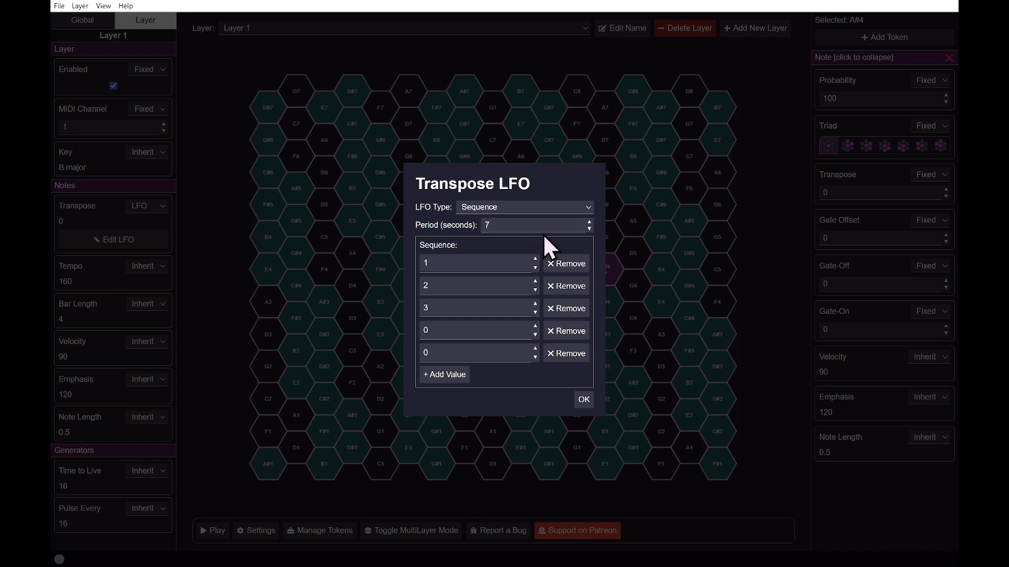
pyautogui.click(584, 400)
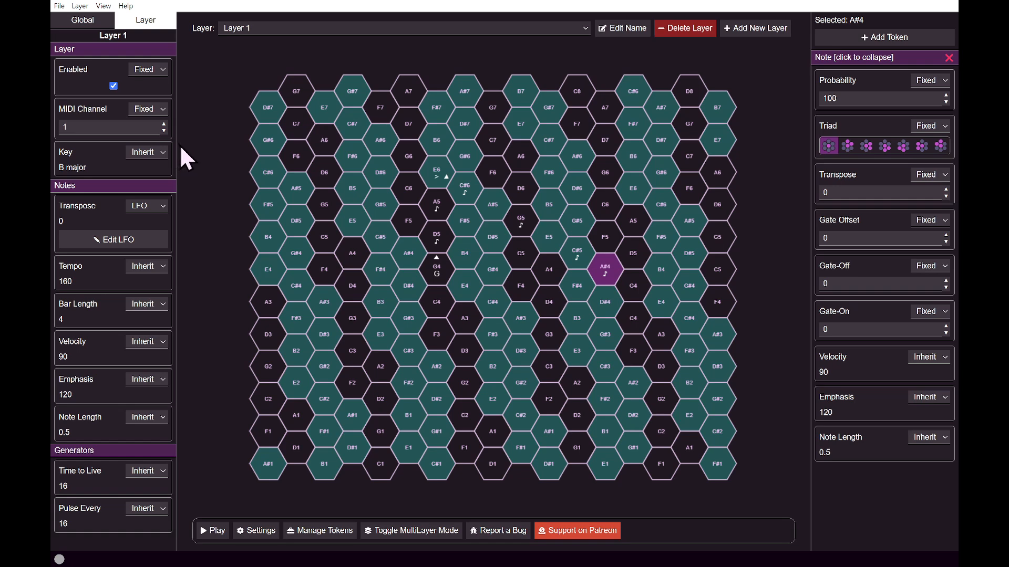
# Add a new layer to the project and return to Layer 1.
pyautogui.click(767, 34)
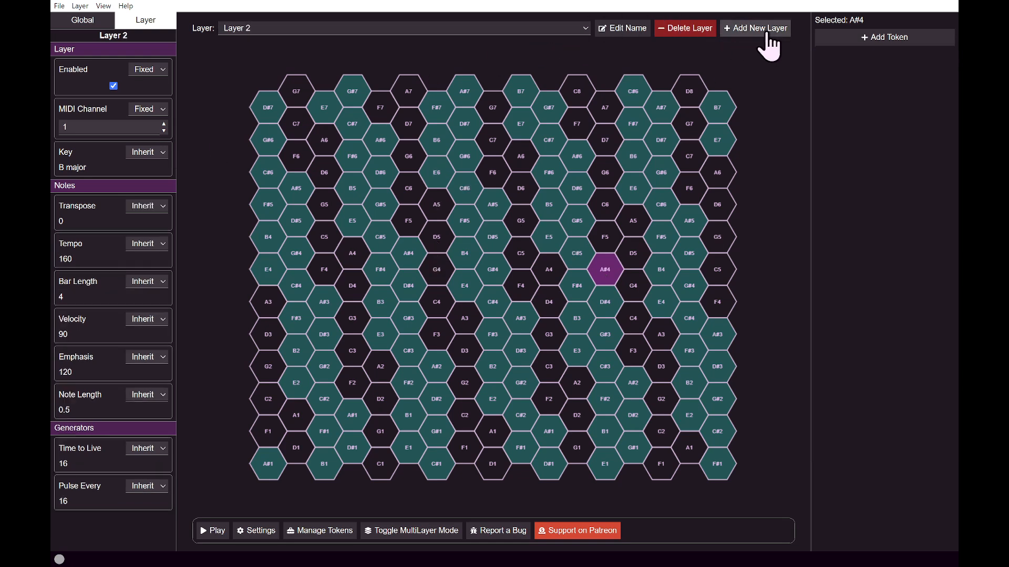
pyautogui.click(525, 29)
pyautogui.click(551, 41)
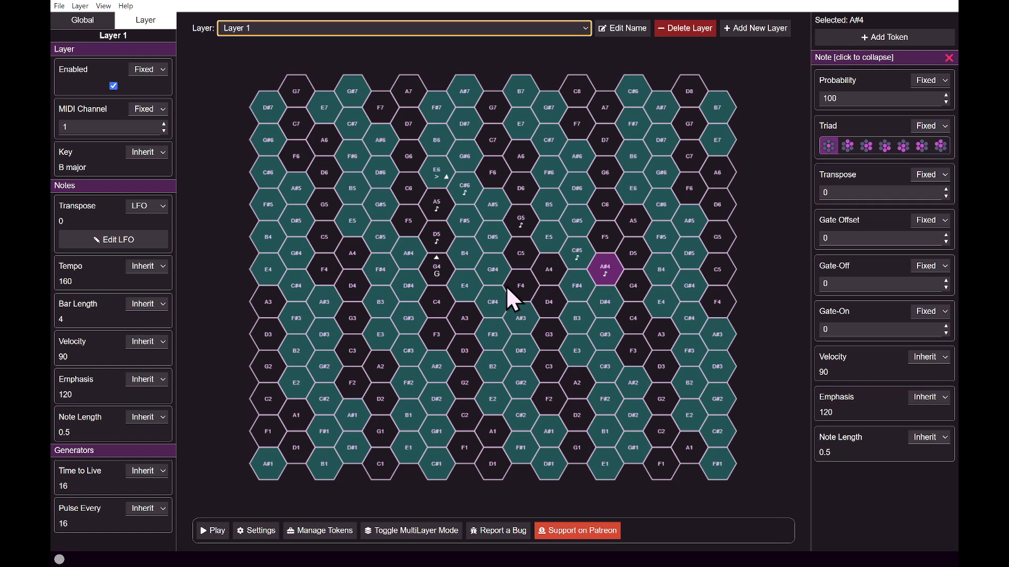
# Switch the Time to Live of the Generate token on G4 from inherited to fixed.
pyautogui.click(432, 268)
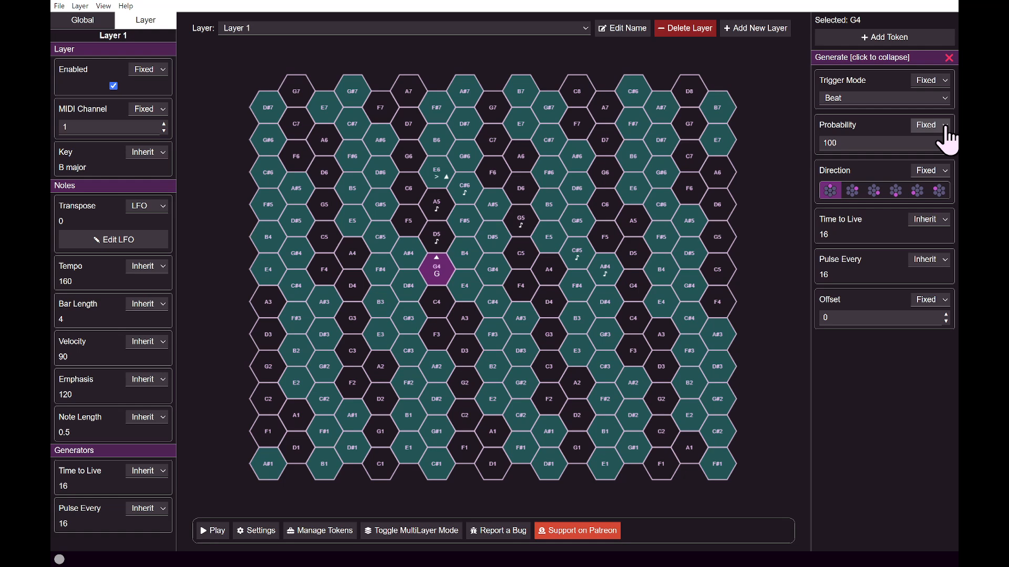
pyautogui.click(929, 219)
pyautogui.click(944, 239)
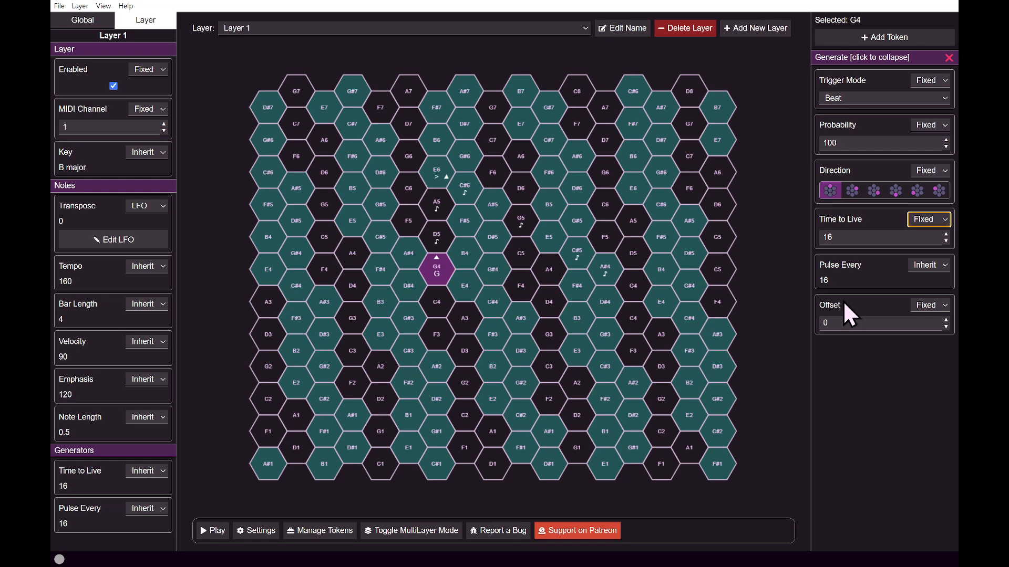
# Examine the direction and gate settings of the Rebound token on the E6 hex.
pyautogui.click(431, 169)
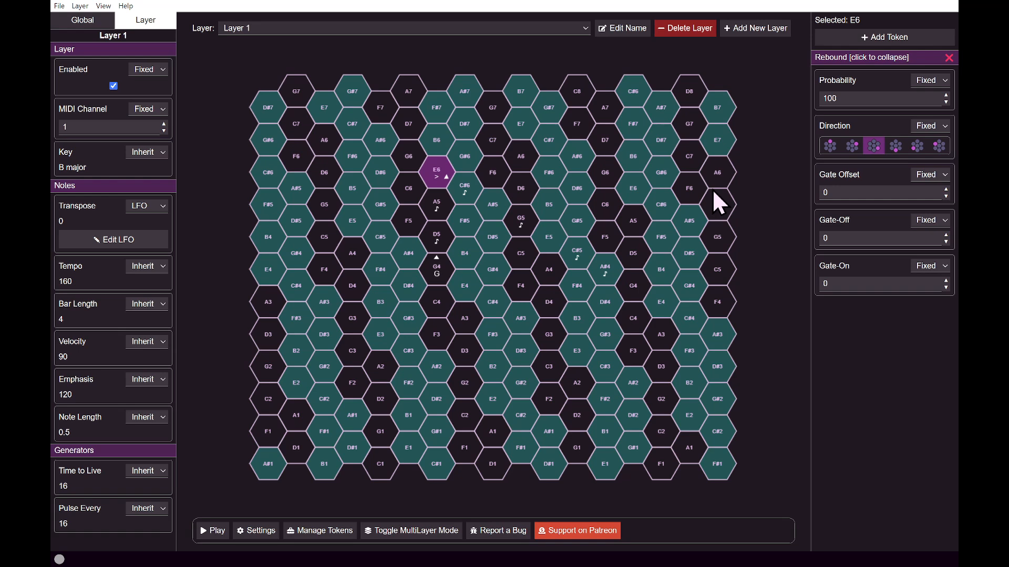
pyautogui.click(942, 224)
# Add a second Note token to the C#6 hex and raise its Transpose.
pyautogui.click(462, 185)
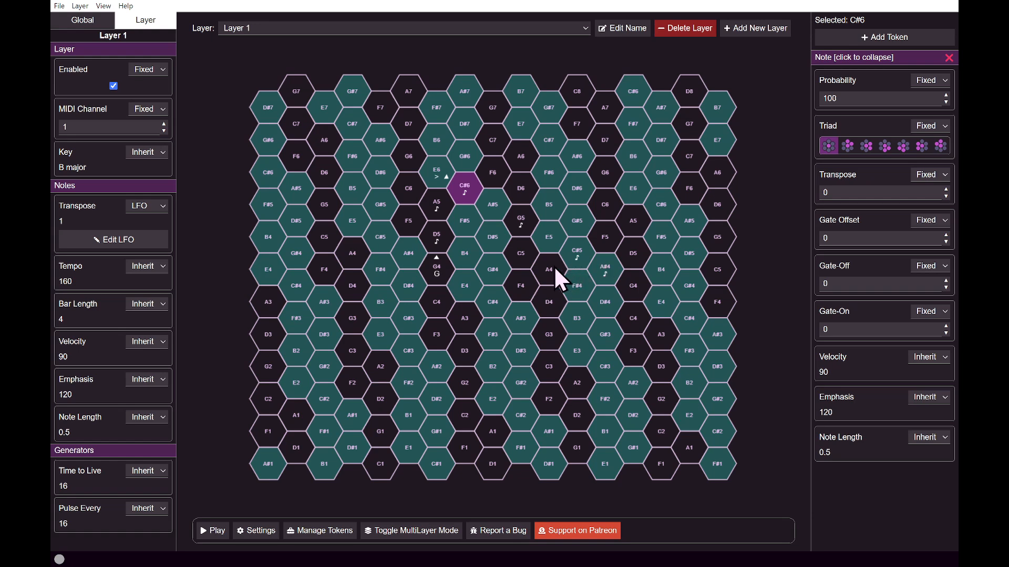
pyautogui.rightClick(467, 194)
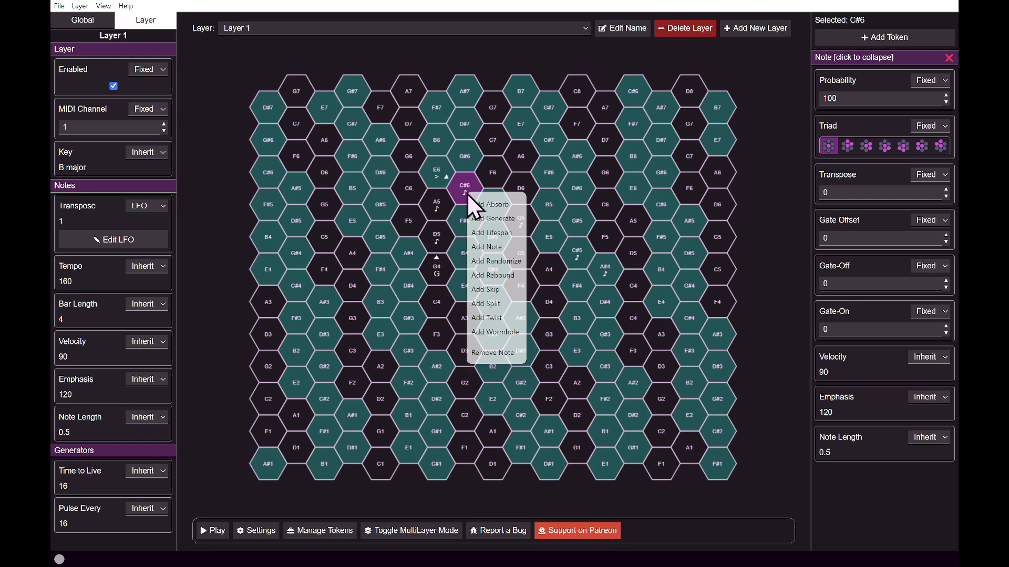
pyautogui.click(509, 247)
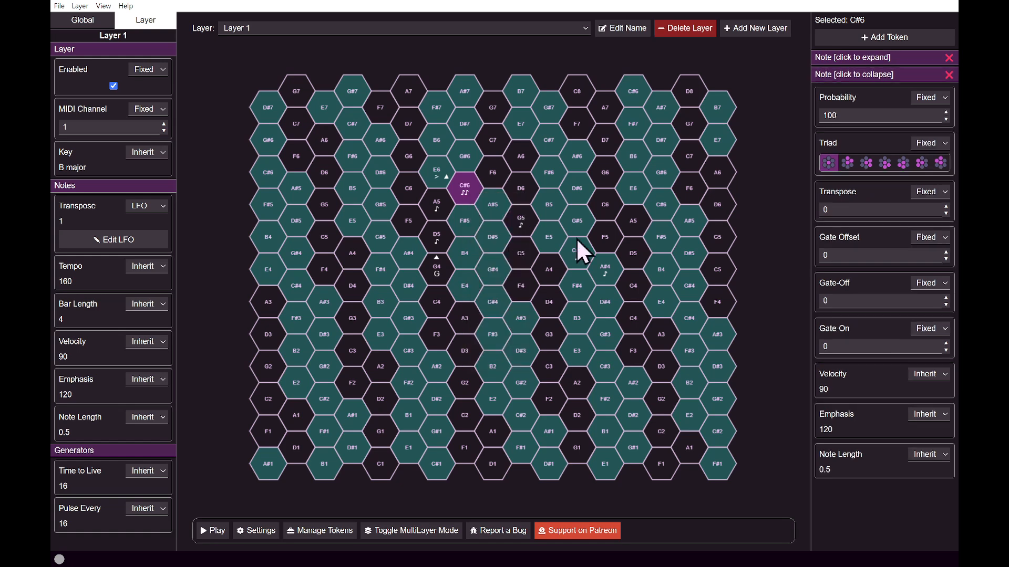
pyautogui.click(946, 207)
pyautogui.click(946, 206)
pyautogui.click(946, 206)
pyautogui.click(946, 207)
pyautogui.click(946, 206)
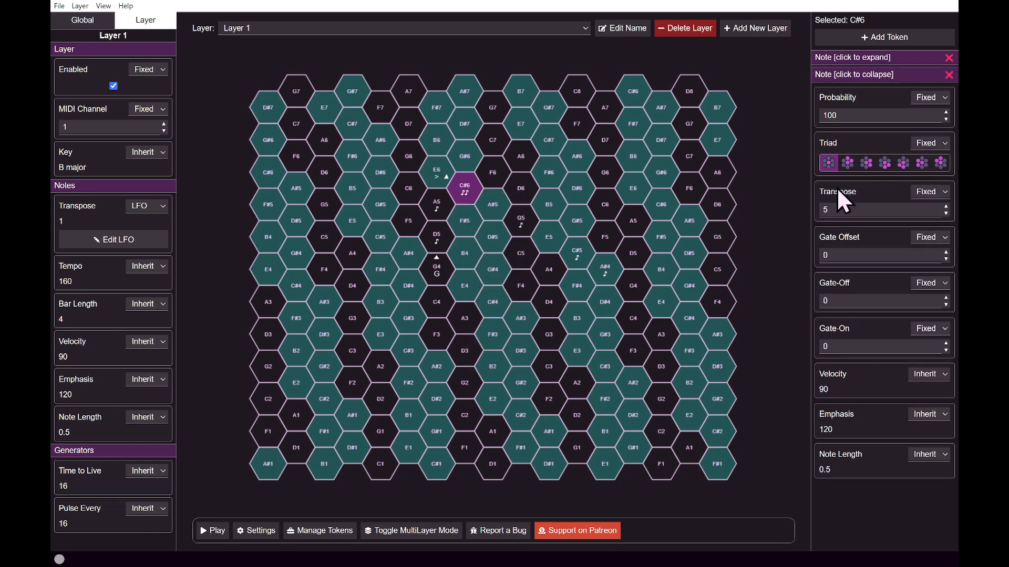
# Add a third Note token with Transpose 9 to the C#6 hex and start playback.
pyautogui.rightClick(454, 187)
pyautogui.click(497, 239)
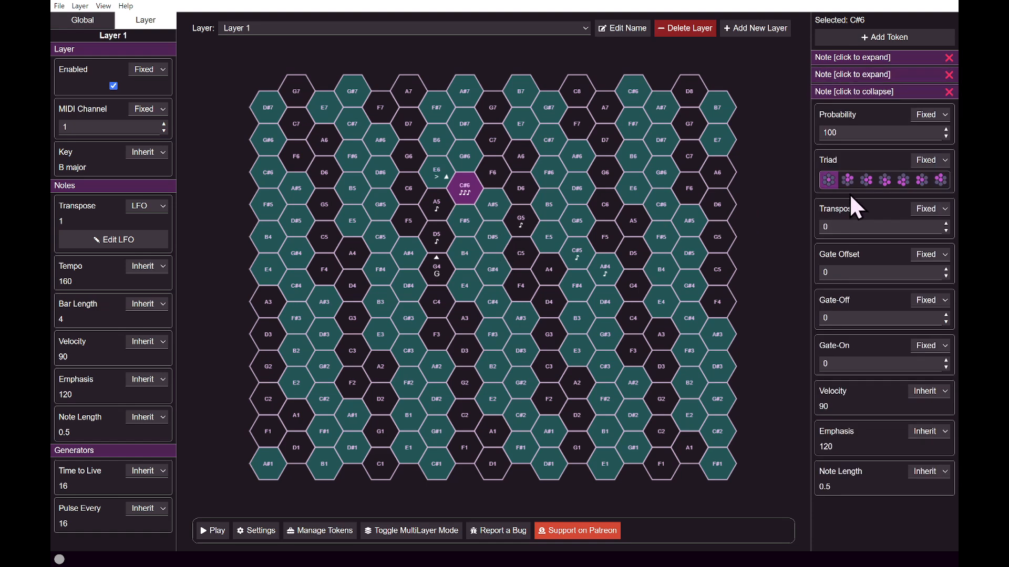
pyautogui.click(945, 223)
pyautogui.click(946, 224)
pyautogui.click(946, 223)
pyautogui.click(946, 224)
pyautogui.click(945, 223)
pyautogui.click(946, 223)
pyautogui.click(946, 224)
pyautogui.click(946, 223)
pyautogui.click(946, 223)
pyautogui.click(215, 532)
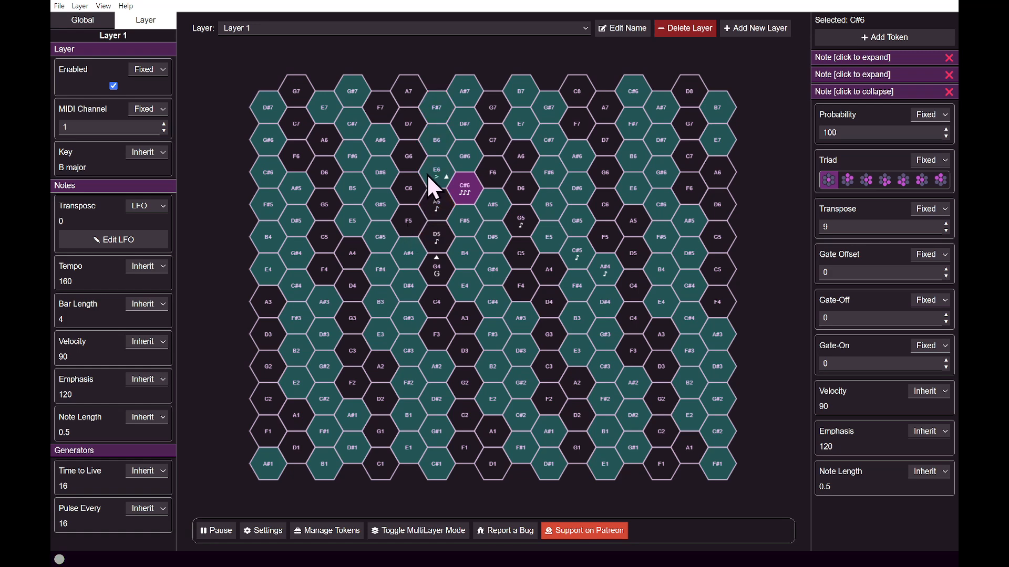
# Add a Note token to the B6 hex above the Rebound token and pause playback.
pyautogui.rightClick(430, 141)
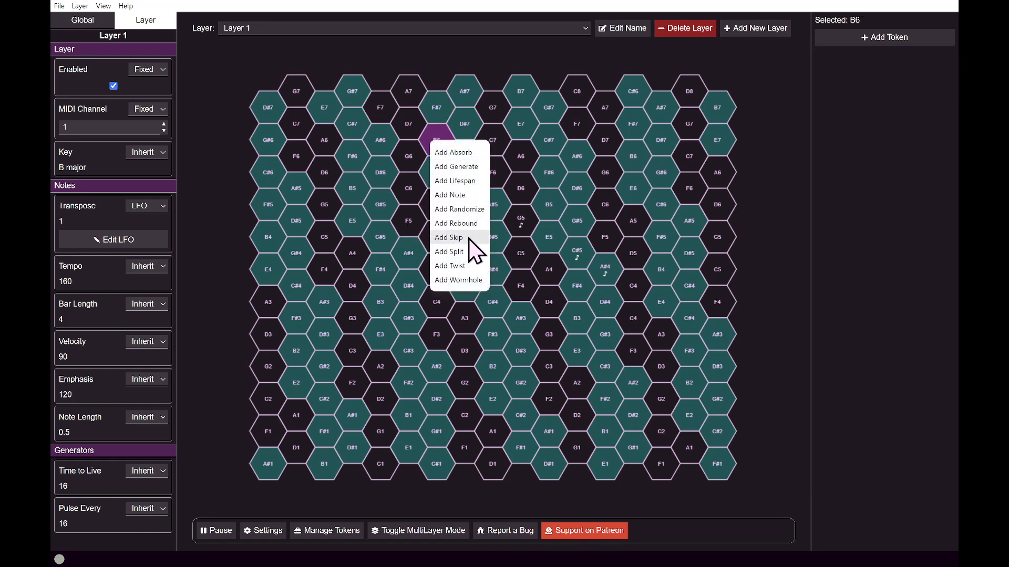
pyautogui.click(464, 196)
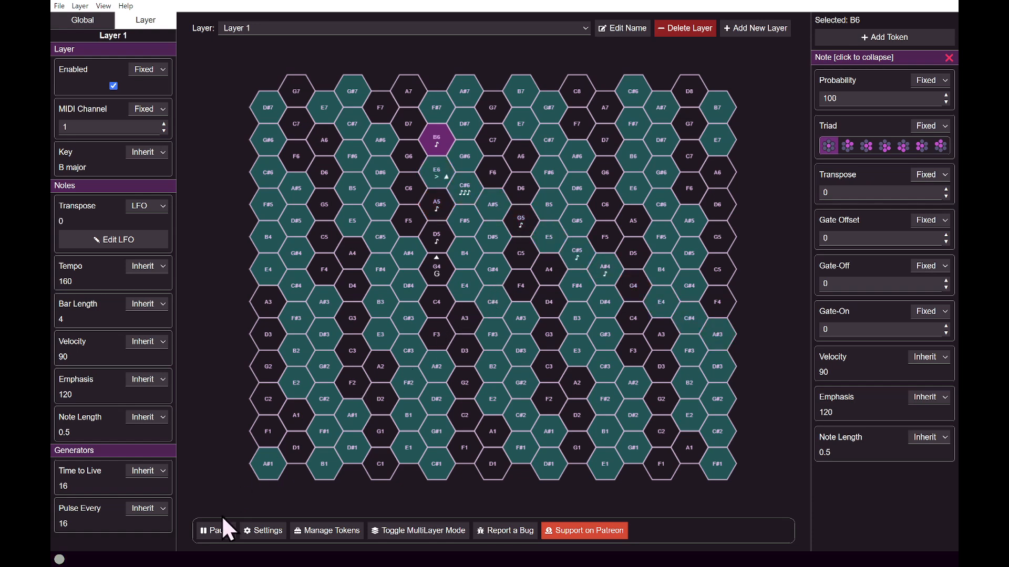
pyautogui.click(218, 531)
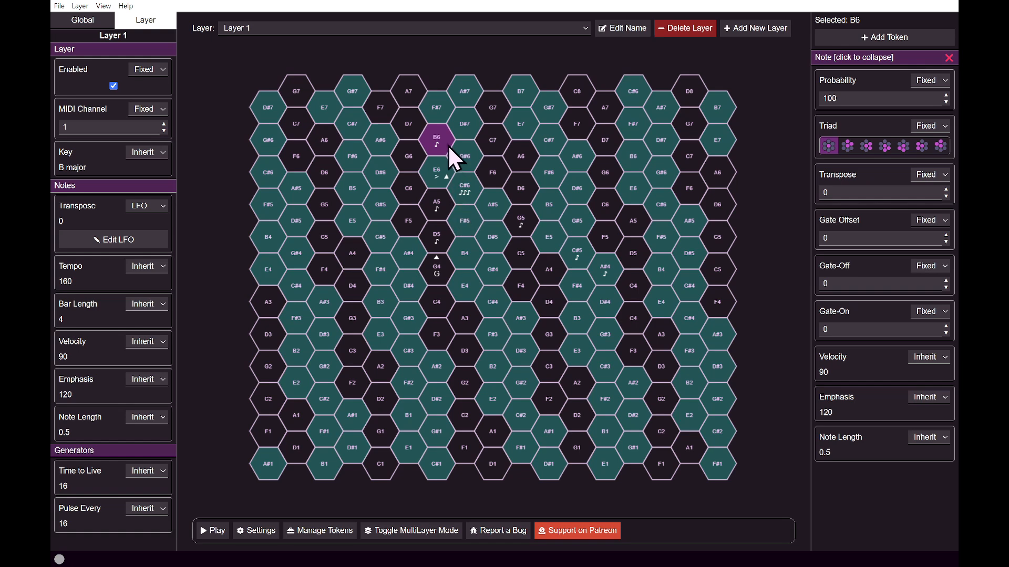
# Remove the Note tokens from the A5 and D5 hexes.
pyautogui.rightClick(444, 203)
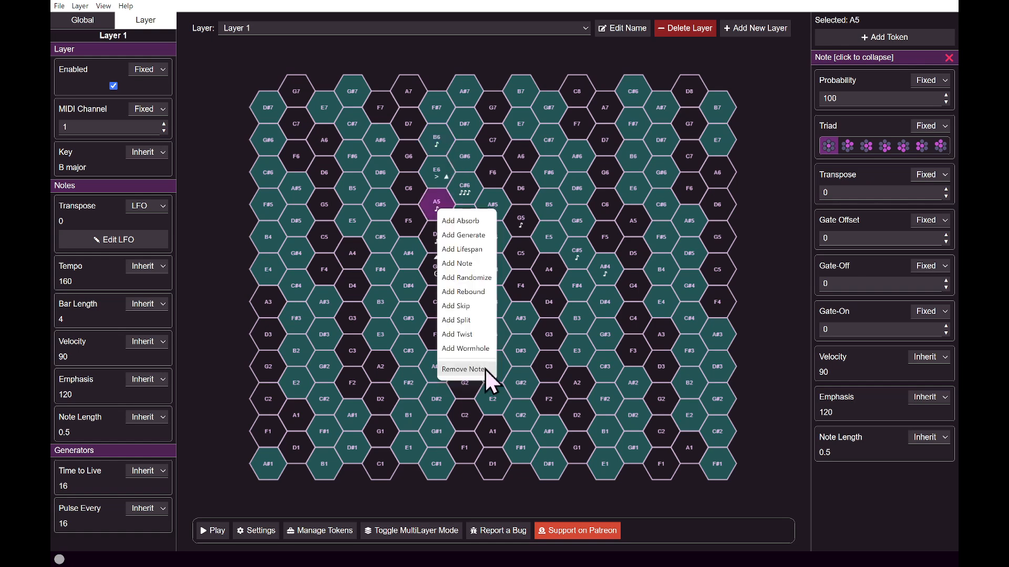
pyautogui.click(485, 367)
pyautogui.click(351, 221)
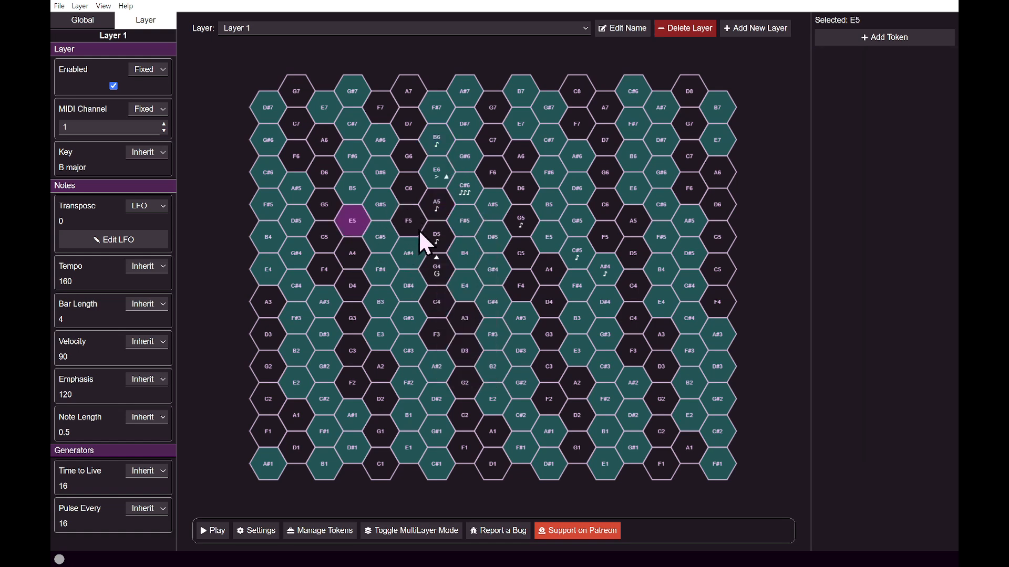
pyautogui.rightClick(436, 203)
pyautogui.click(471, 356)
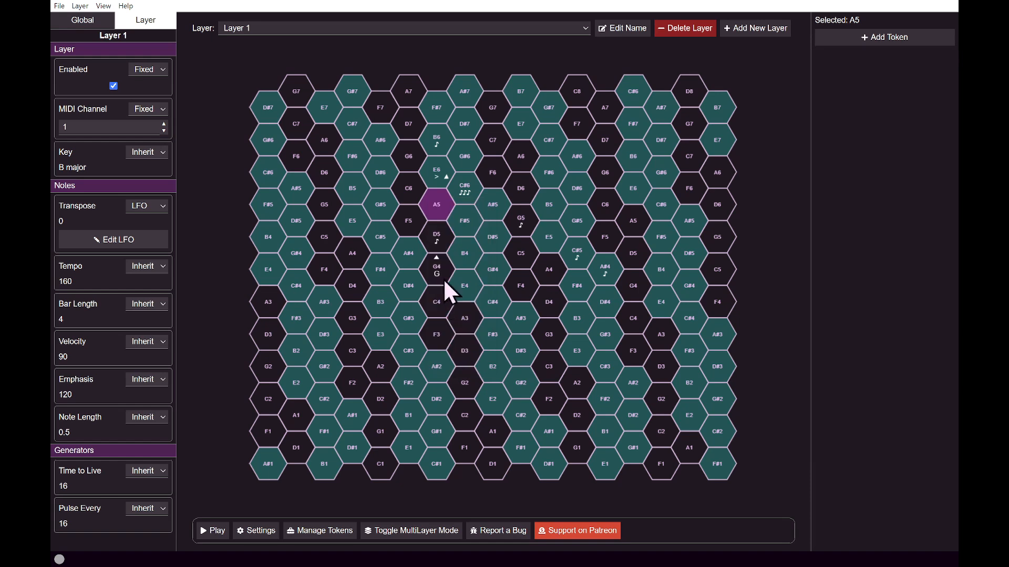
pyautogui.click(437, 242)
pyautogui.rightClick(437, 243)
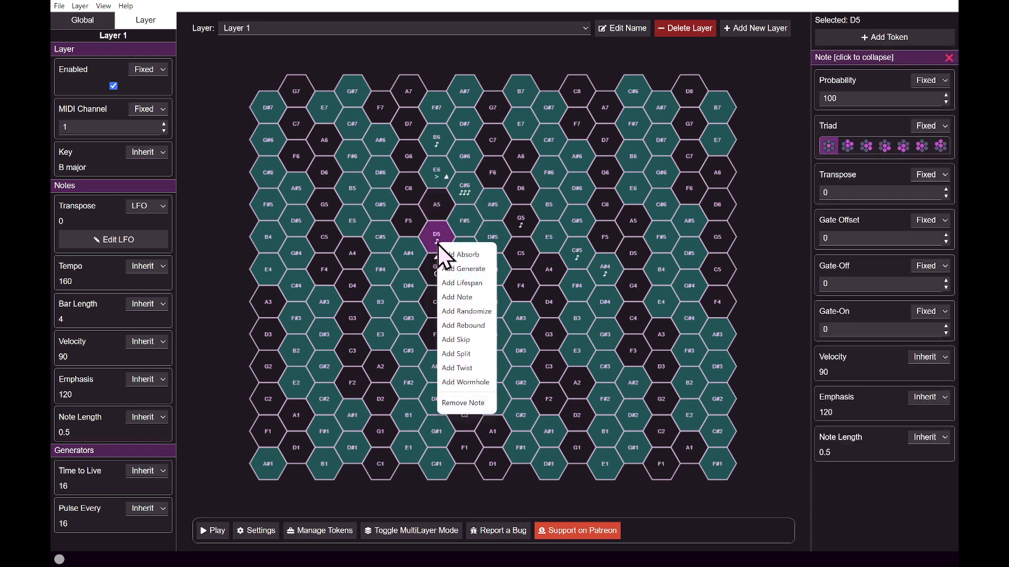
pyautogui.click(476, 405)
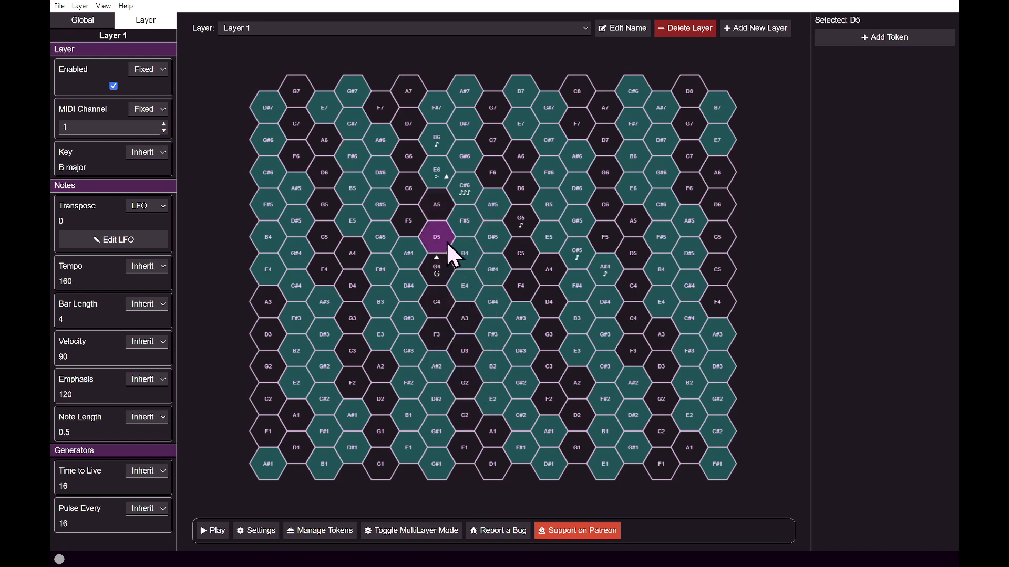
# Add an Absorb token to A5 with Gate Offset, Gate-Off and Gate-On each set to 1, and play the pattern briefly.
pyautogui.rightClick(432, 208)
pyautogui.click(443, 214)
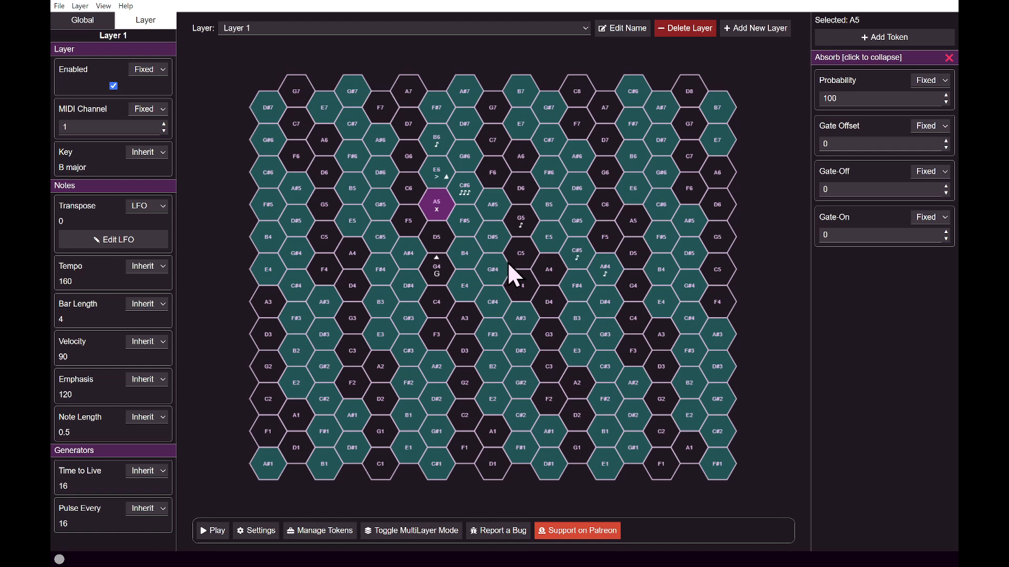
pyautogui.click(946, 141)
pyautogui.click(946, 186)
pyautogui.click(946, 232)
pyautogui.click(203, 531)
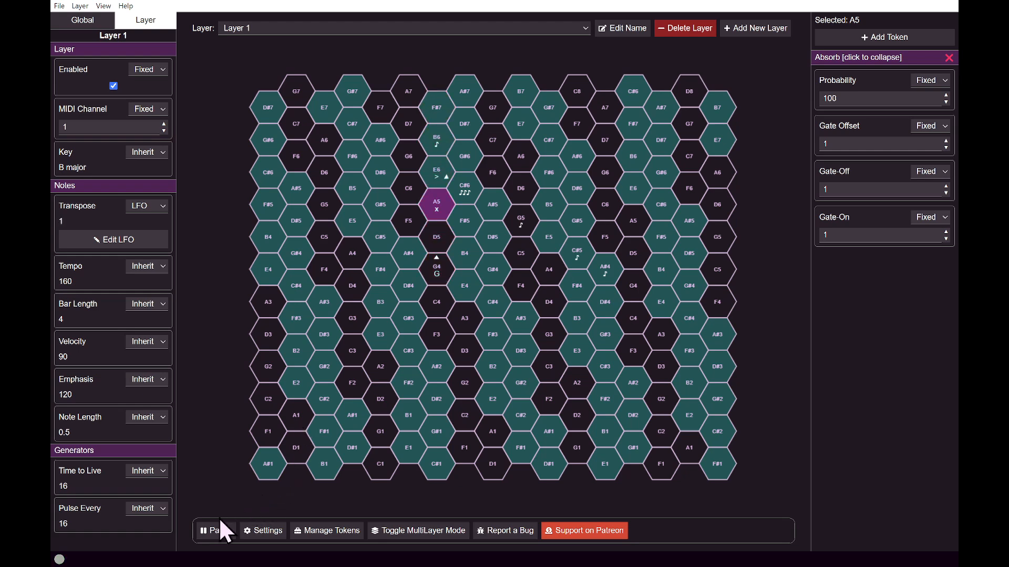
pyautogui.click(207, 530)
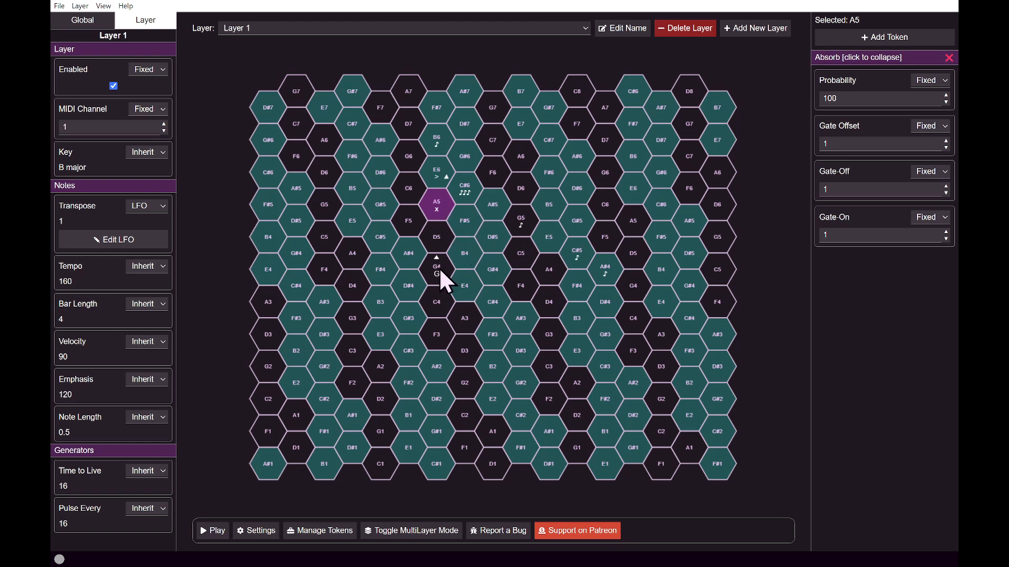
# Move the Generate token from G4 to D#2 and add a Skip token with Skip Amount 4 on F3.
pyautogui.moveTo(439, 267); pyautogui.dragTo(445, 394)
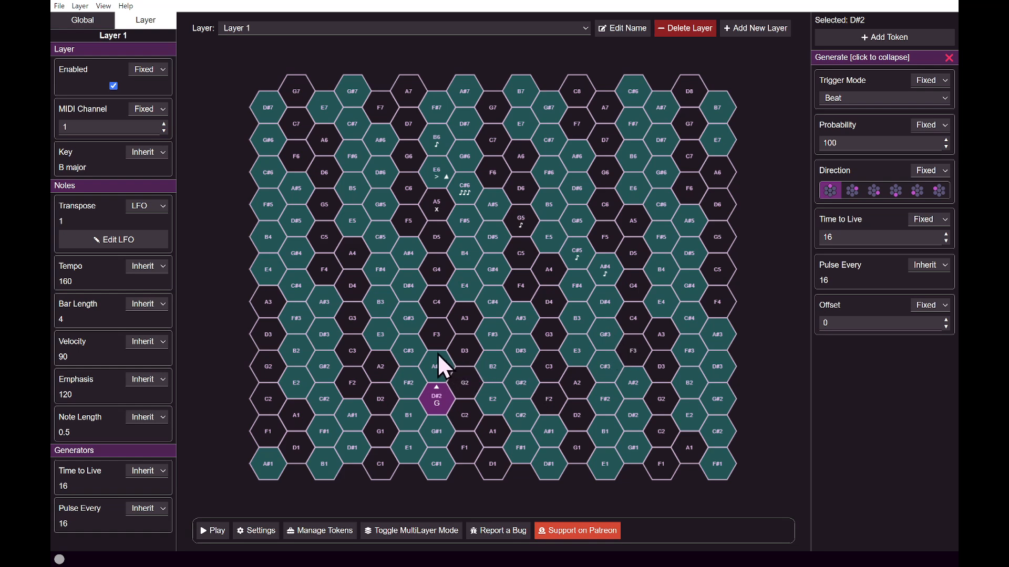
pyautogui.rightClick(434, 336)
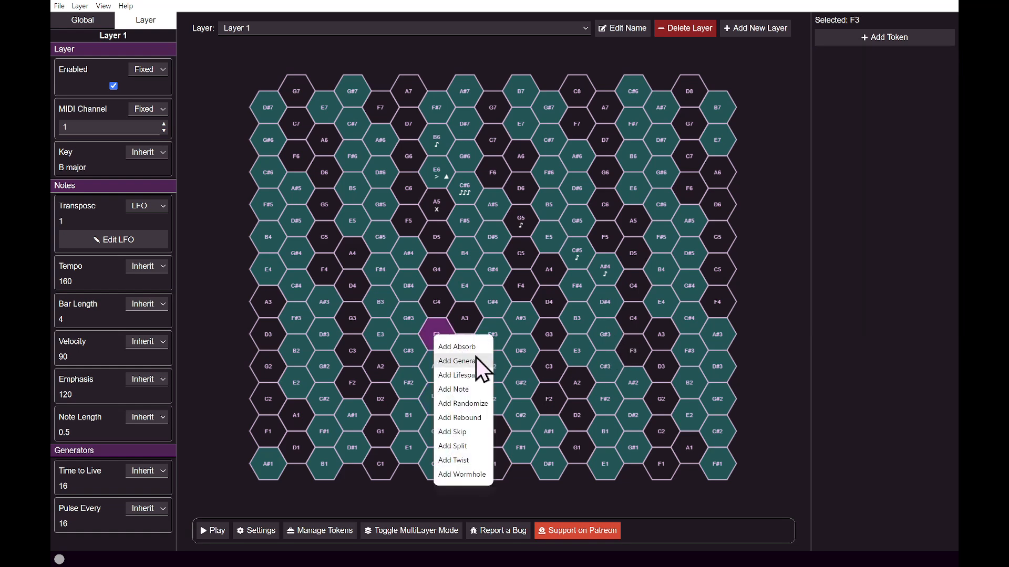
pyautogui.click(478, 432)
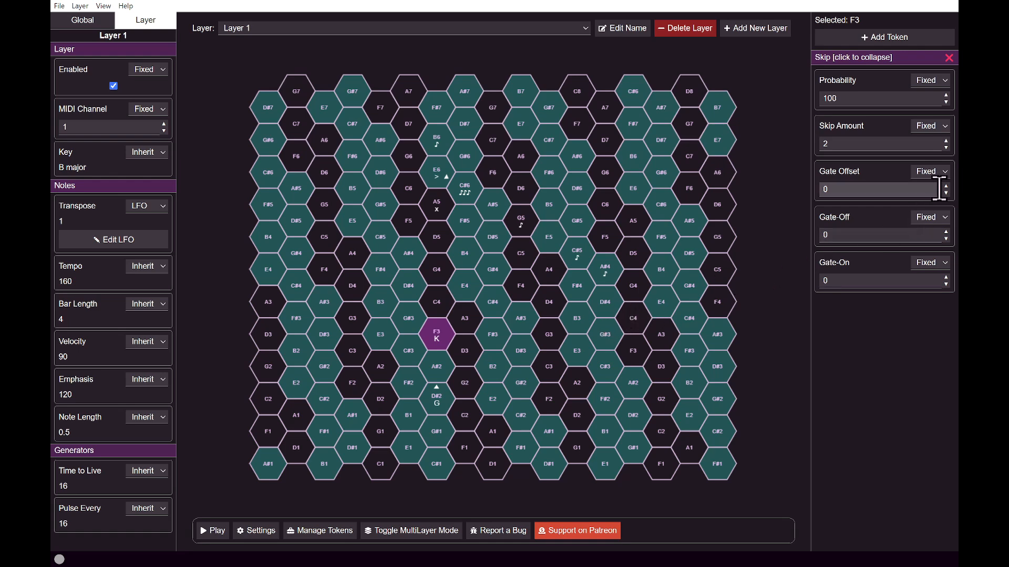
pyautogui.click(945, 141)
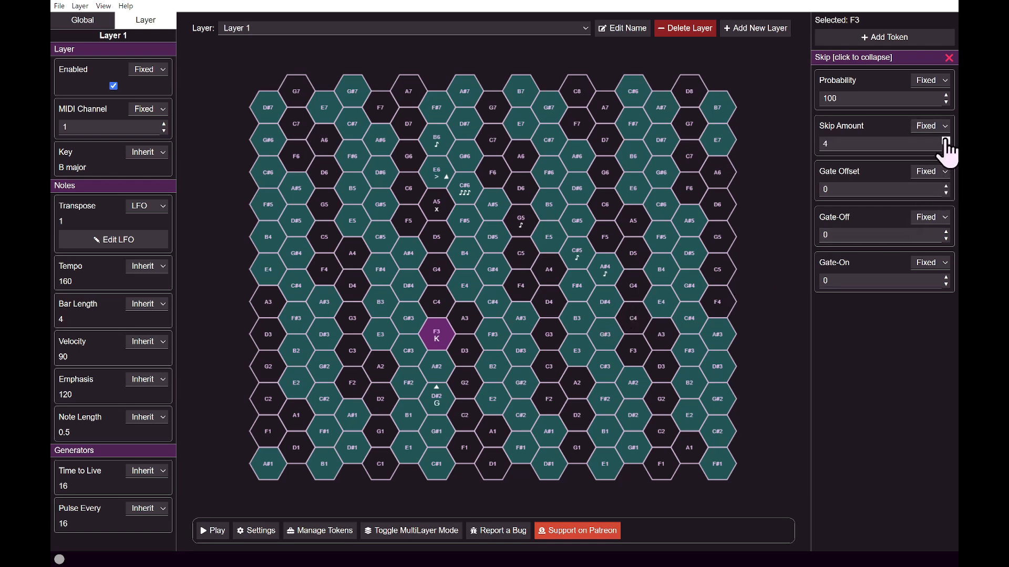
# Play the pattern briefly to check the Skip token's effect, and pause it.
pyautogui.click(211, 531)
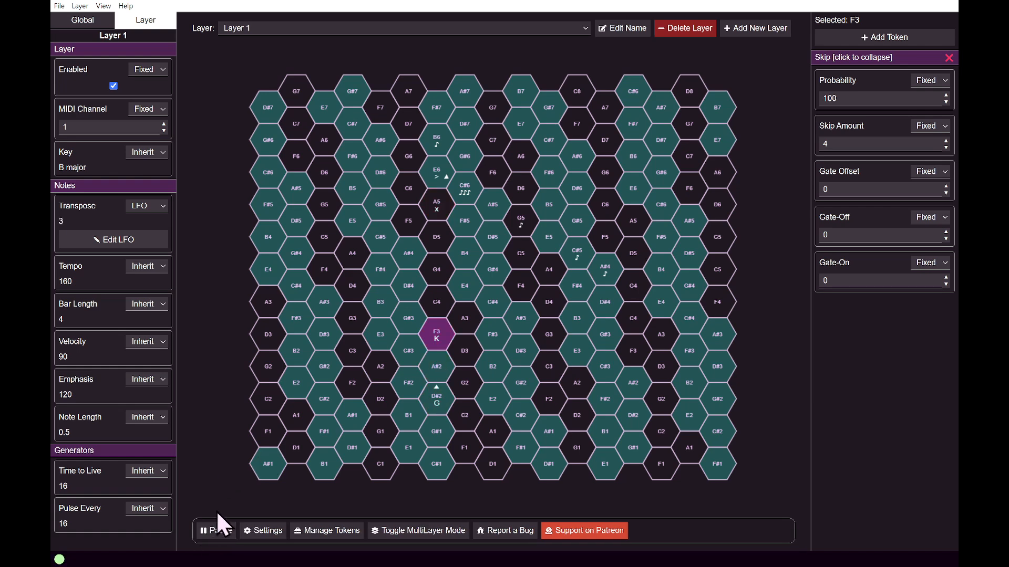
pyautogui.click(218, 536)
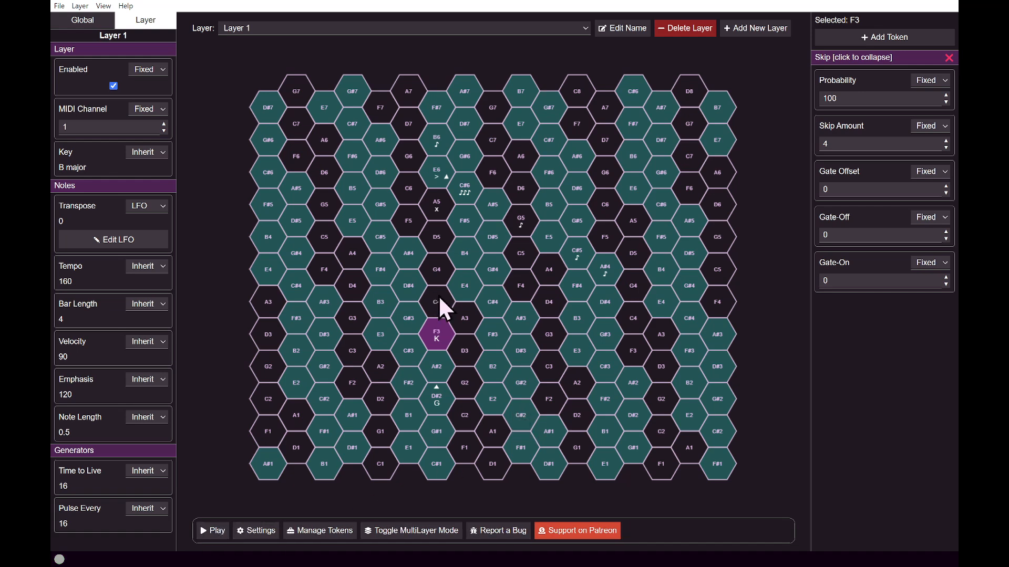
# Add a Twist token to the A#2 hex between the Generate and Skip tokens.
pyautogui.click(438, 367)
pyautogui.rightClick(438, 358)
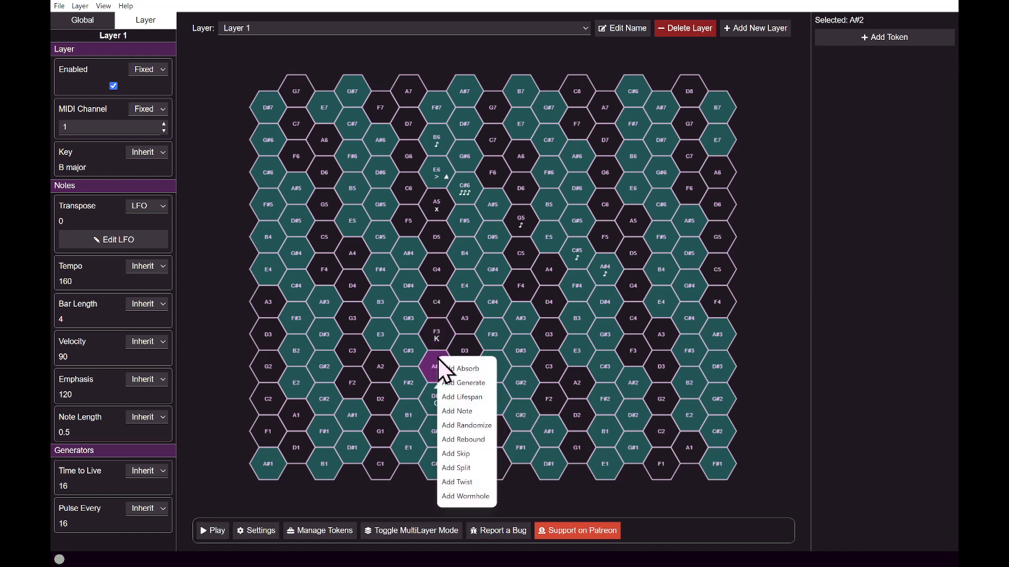
pyautogui.click(477, 482)
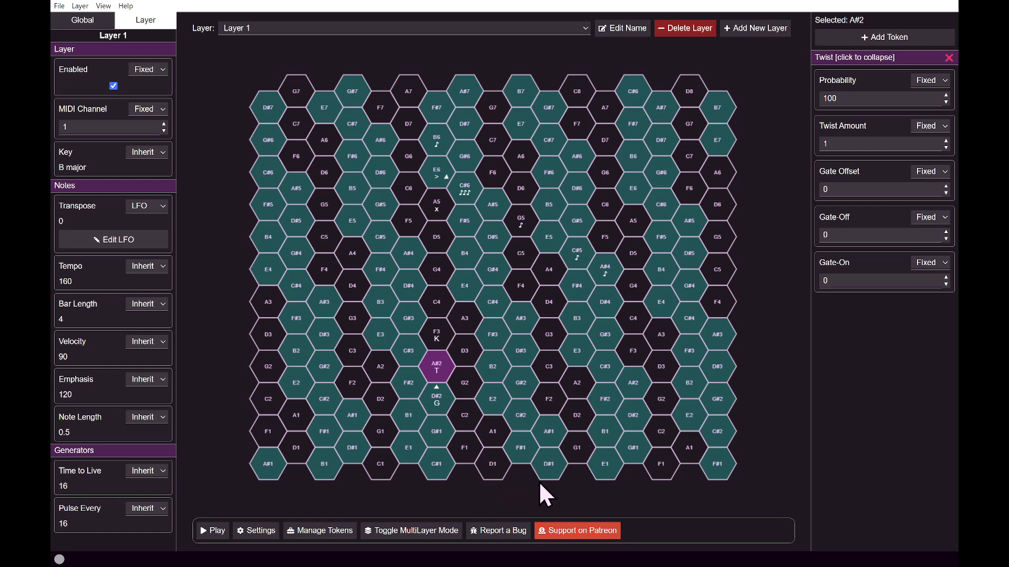
# Add a Rebound token with lower-left direction to the A#3 hex while the pattern plays, and pause playback.
pyautogui.click(215, 532)
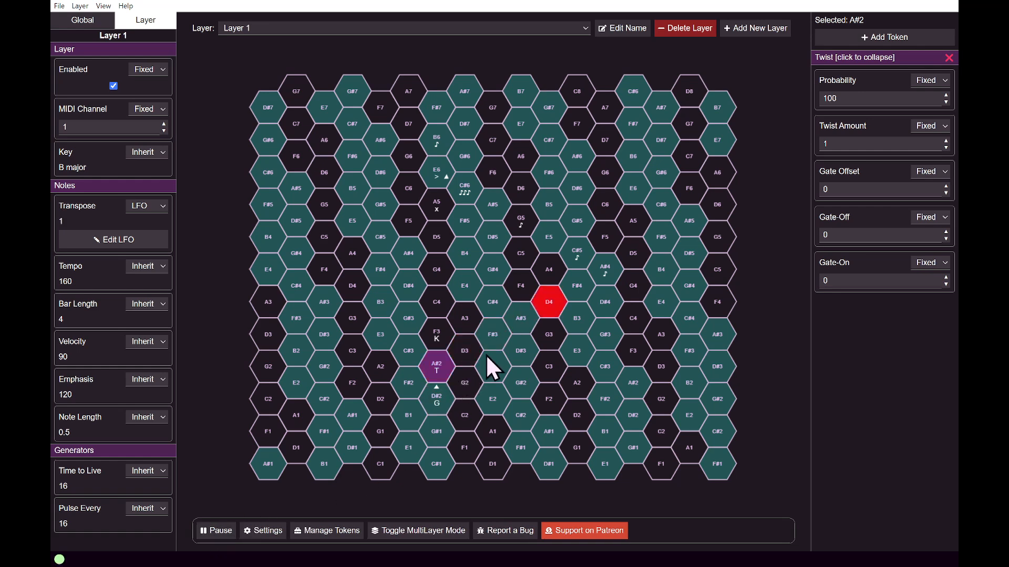
pyautogui.rightClick(518, 324)
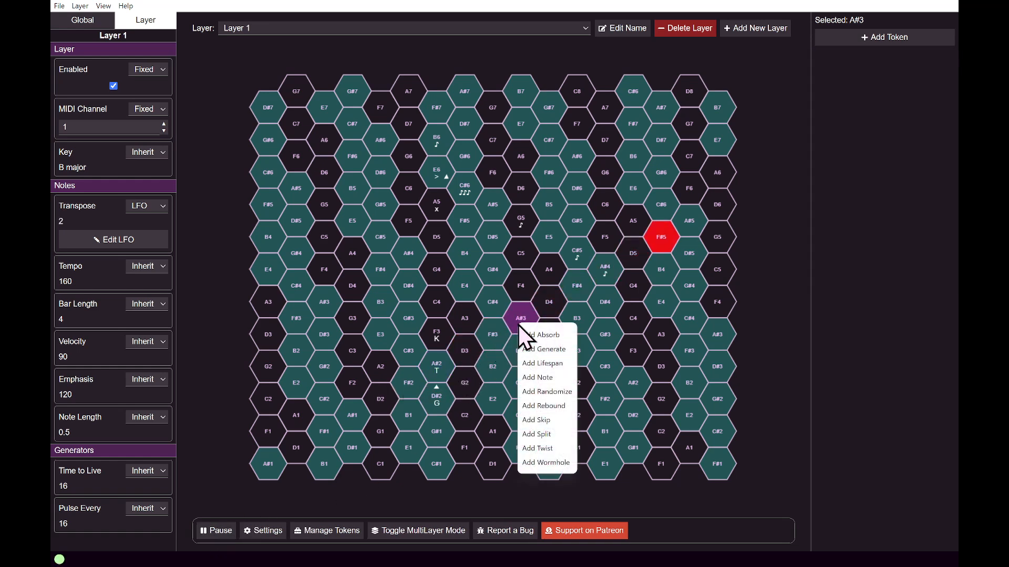
pyautogui.click(560, 408)
pyautogui.click(917, 146)
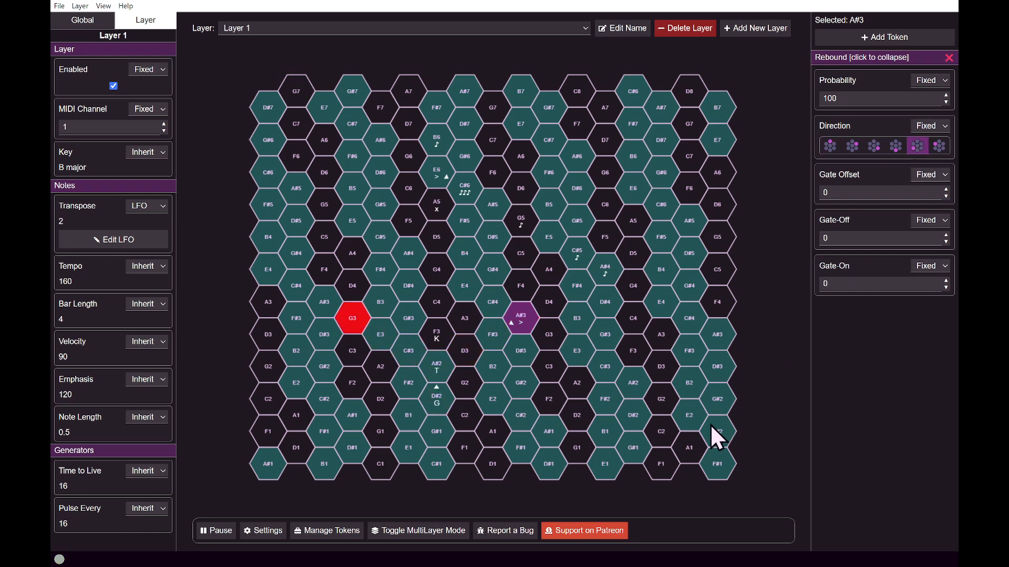
pyautogui.click(213, 530)
# Replace the Absorb token on the A5 hex with a Lifespan token.
pyautogui.click(436, 206)
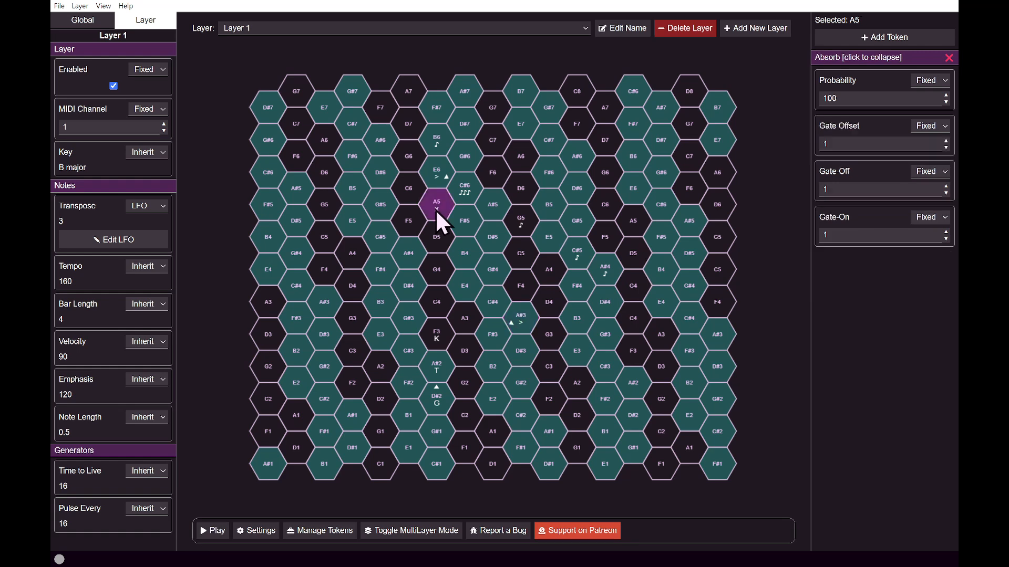
pyautogui.rightClick(435, 209)
pyautogui.click(461, 369)
pyautogui.rightClick(433, 211)
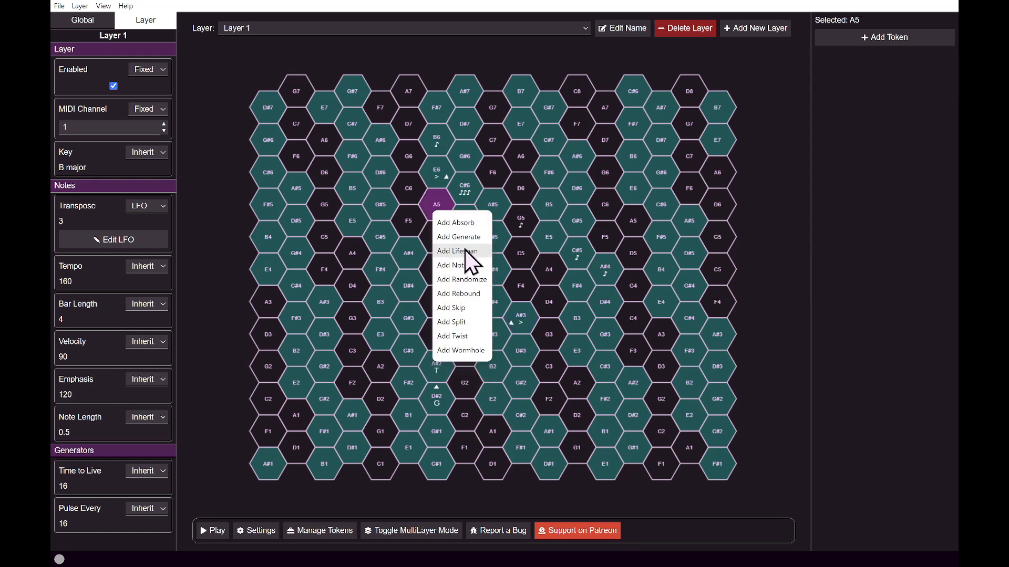
pyautogui.click(457, 252)
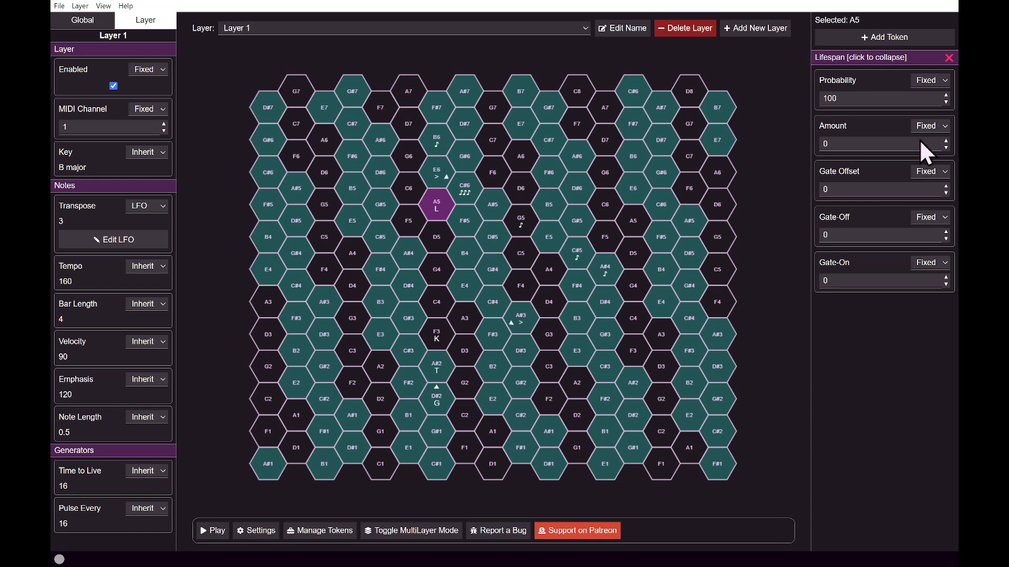
# Move the Skip token from F3 to the E5 hex, leaving F3 empty.
pyautogui.click(442, 334)
pyautogui.moveTo(478, 279); pyautogui.dragTo(548, 237)
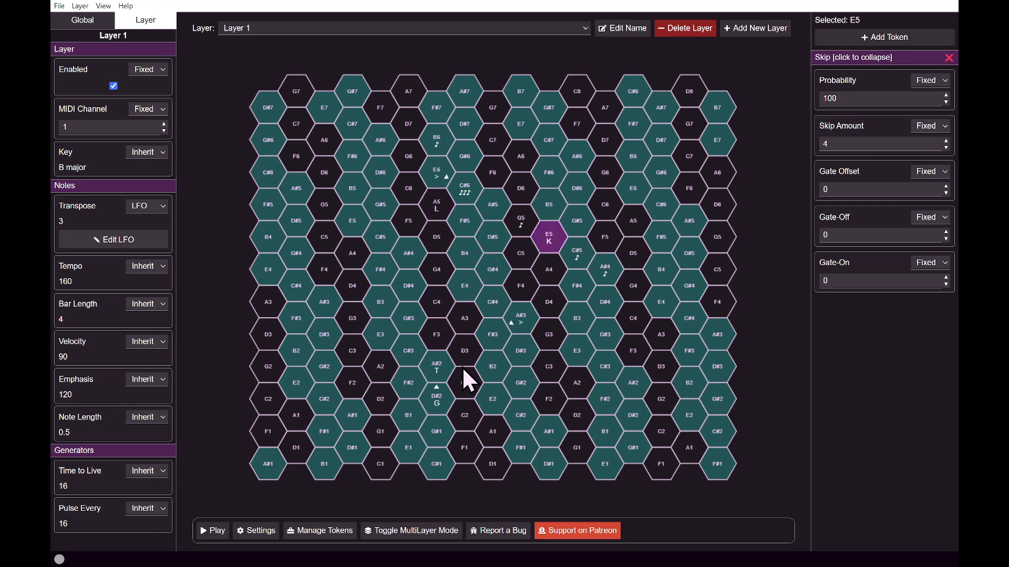
pyautogui.rightClick(443, 330)
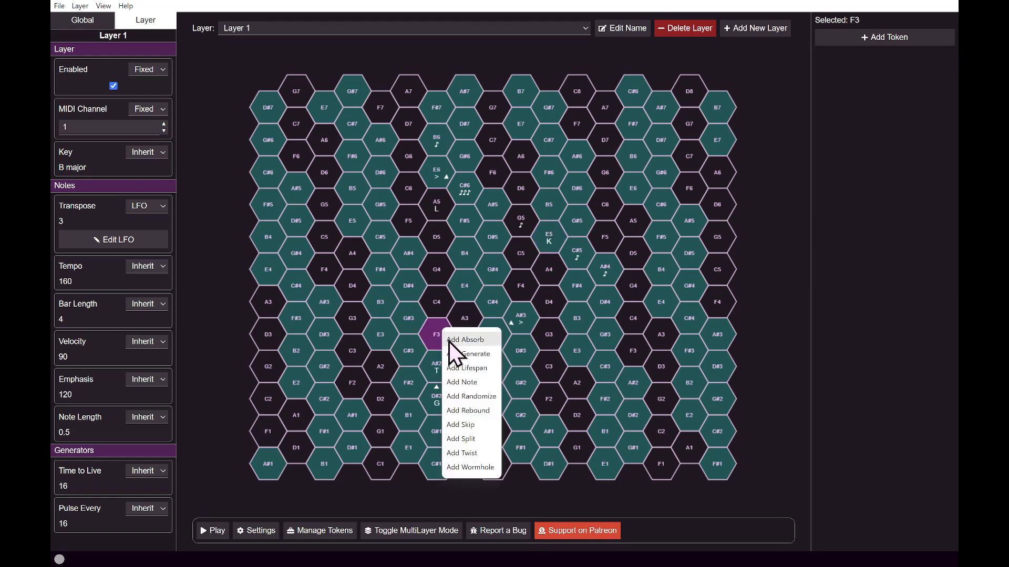
pyautogui.click(426, 297)
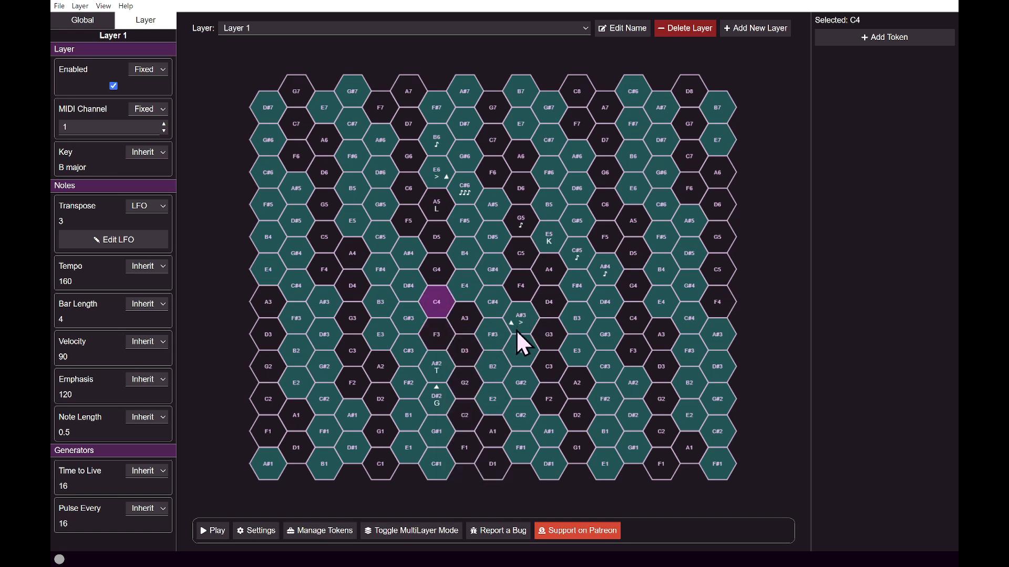
# Copy the Rebound token from A#3 to E4 and the three Note tokens from C#6 to F4.
pyautogui.moveTo(519, 323); pyautogui.dragTo(479, 288)
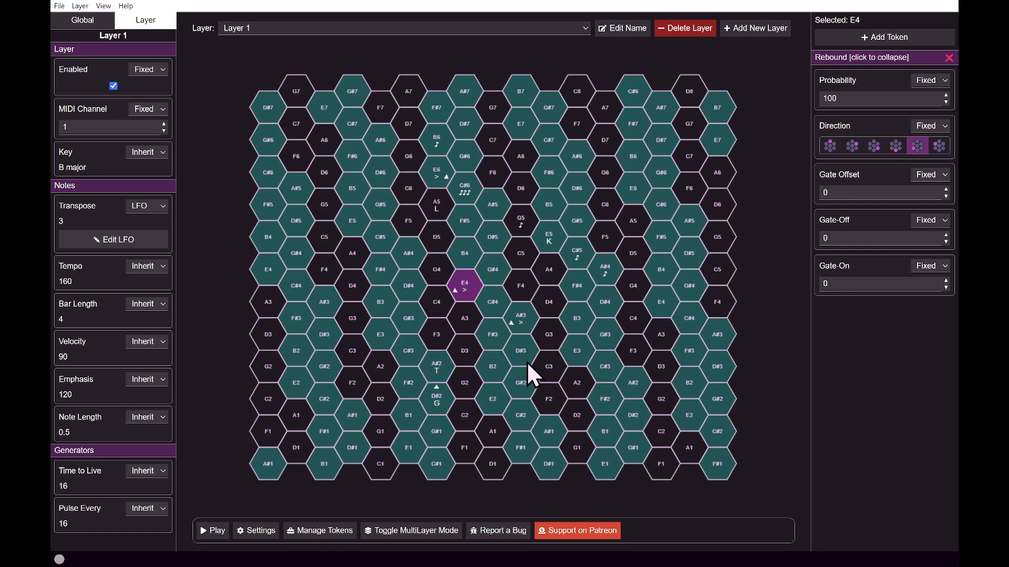
pyautogui.click(465, 199)
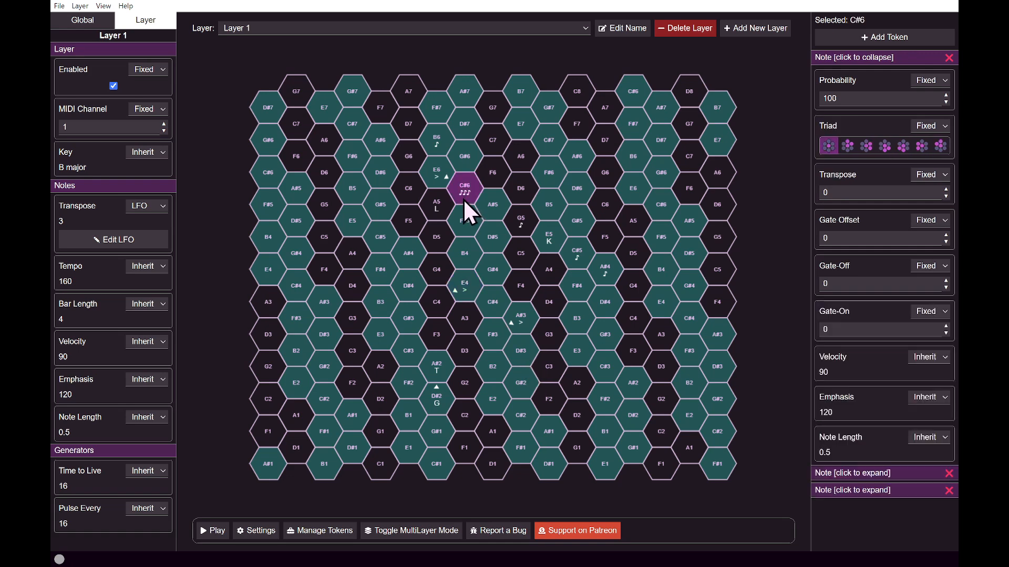
pyautogui.click(505, 286)
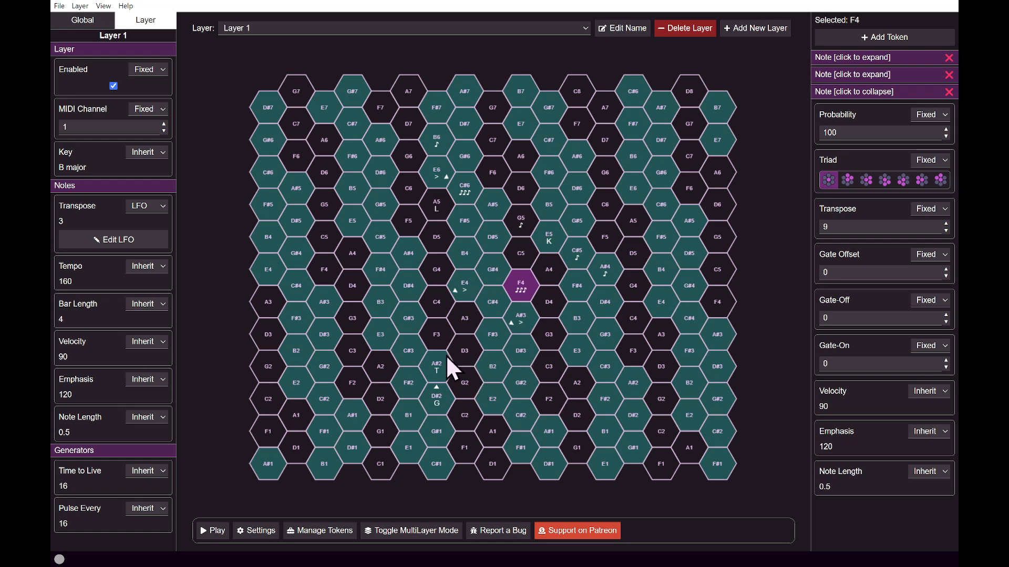
# Add a Split token to the D5 hex, play the pattern to check the token's effect, and pause it.
pyautogui.click(434, 237)
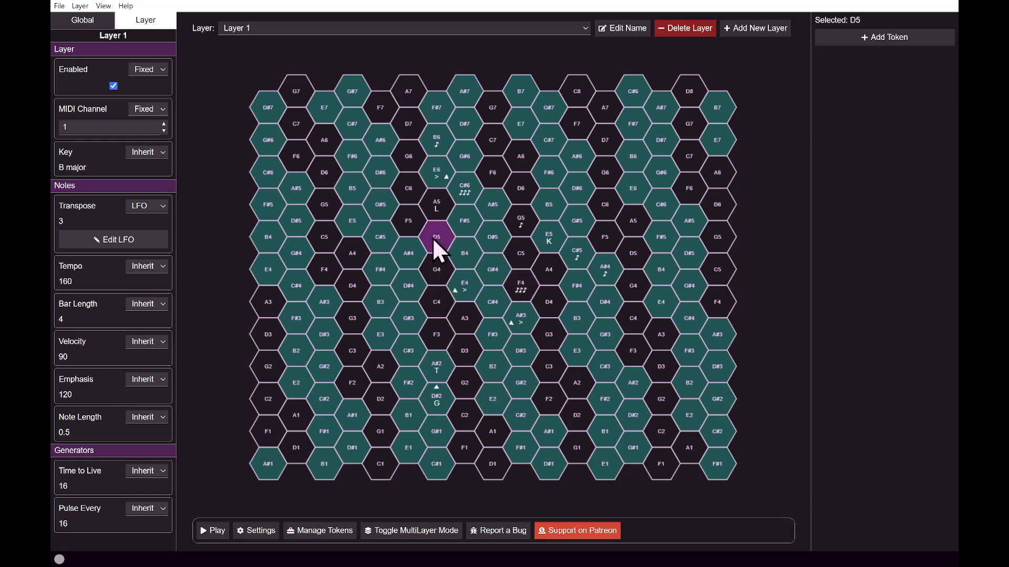
pyautogui.rightClick(434, 238)
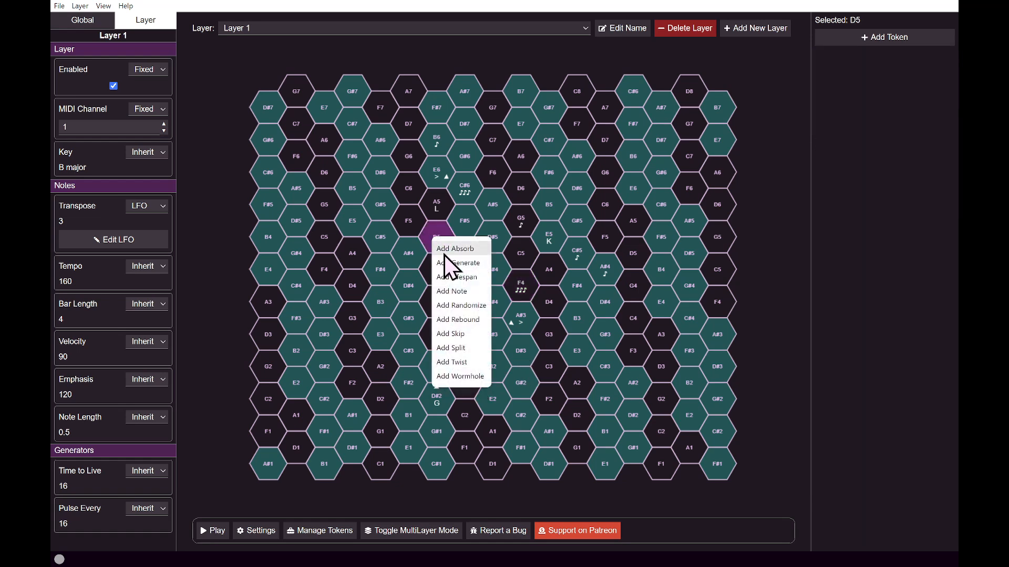
pyautogui.click(473, 348)
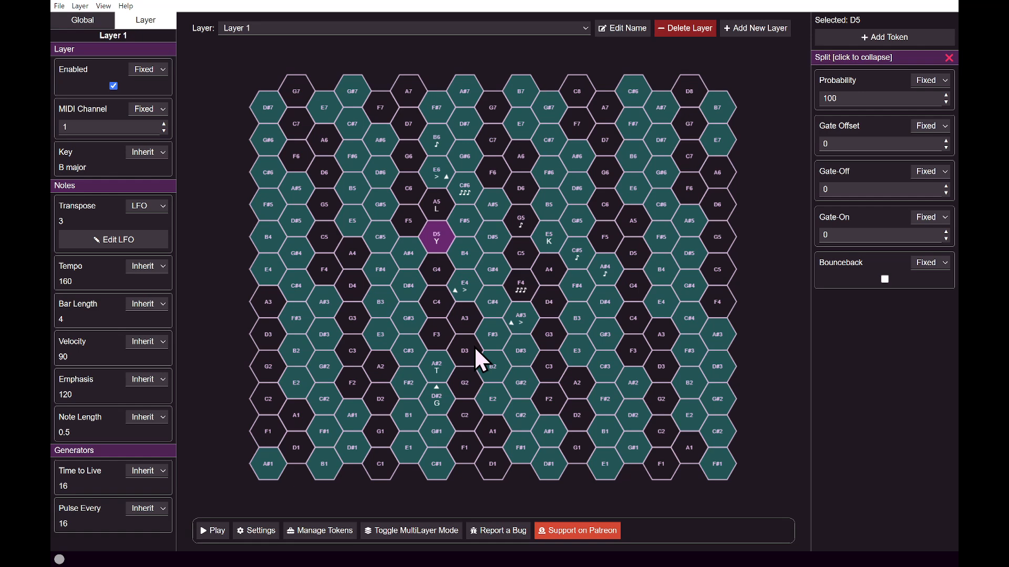
pyautogui.click(206, 531)
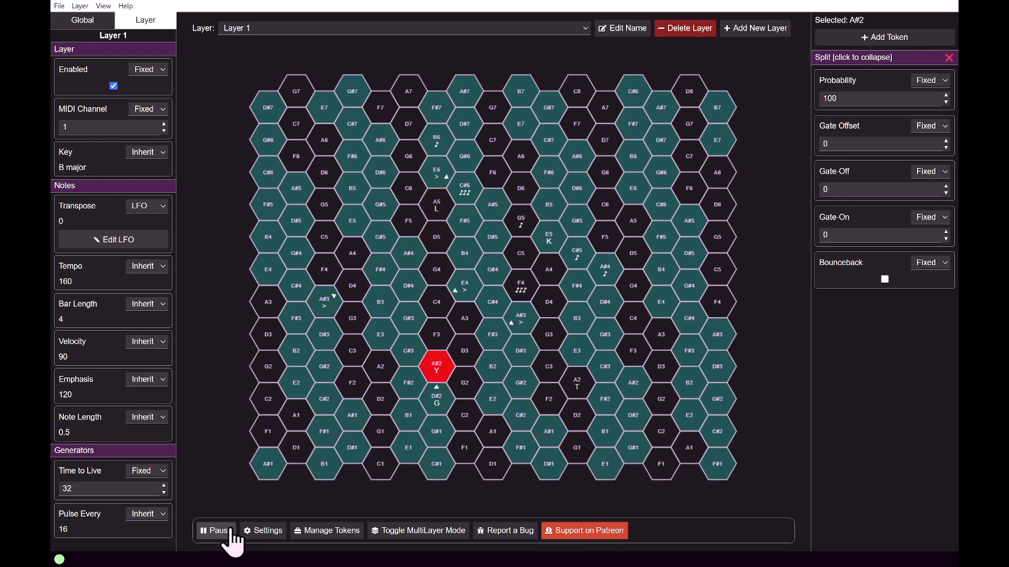
pyautogui.click(217, 531)
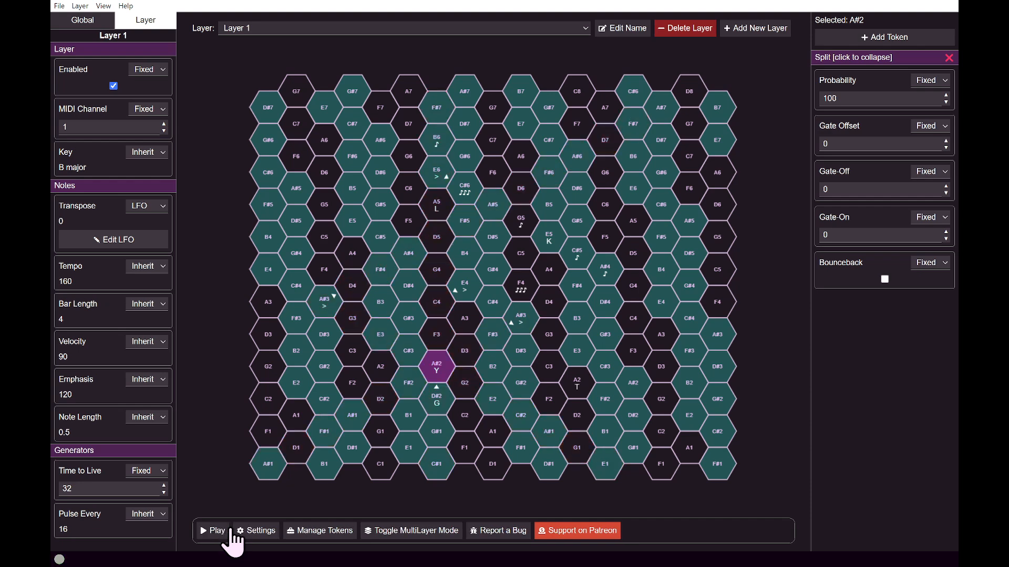
# Move the Split token from A#2 to D#3 and test a new Randomize token with Random Direction enabled on A#2 in playback.
pyautogui.moveTo(437, 364); pyautogui.dragTo(523, 352)
pyautogui.rightClick(432, 374)
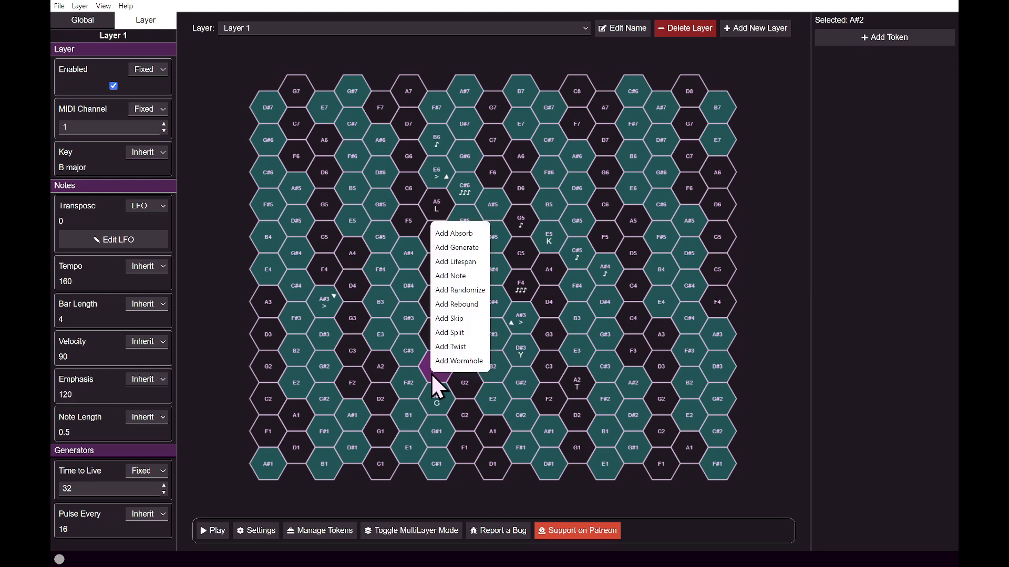
pyautogui.click(459, 290)
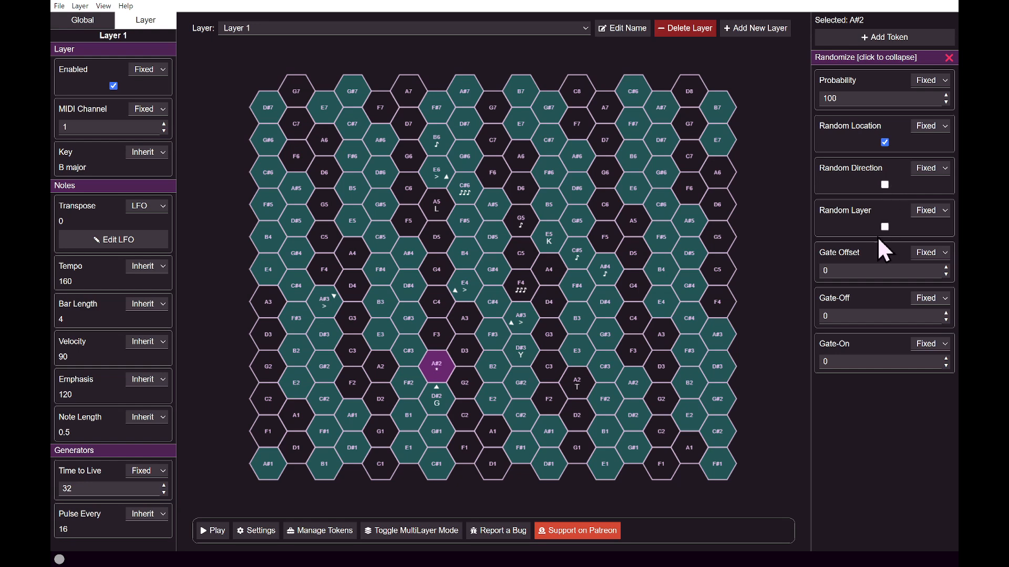
pyautogui.click(885, 185)
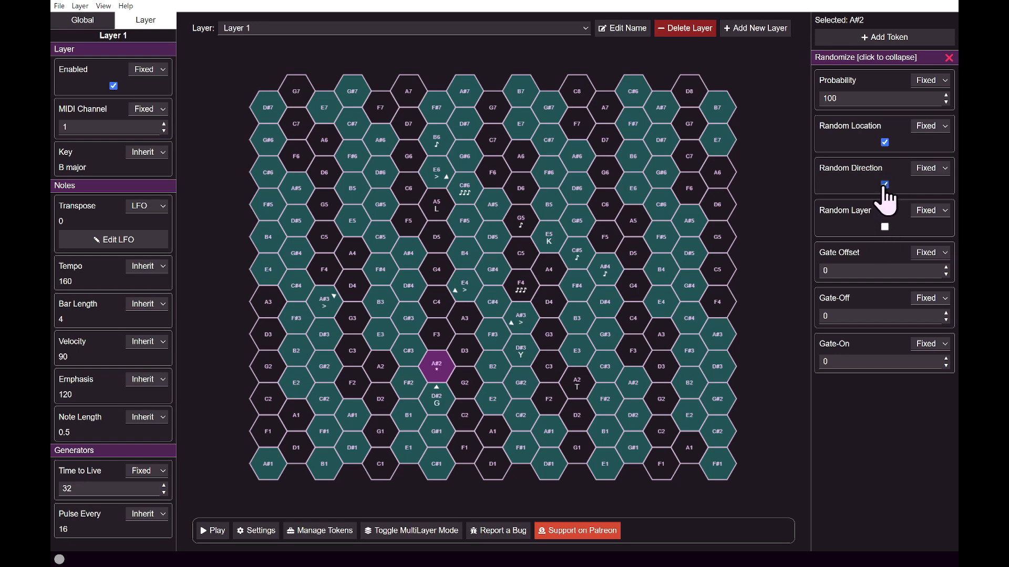
pyautogui.click(223, 531)
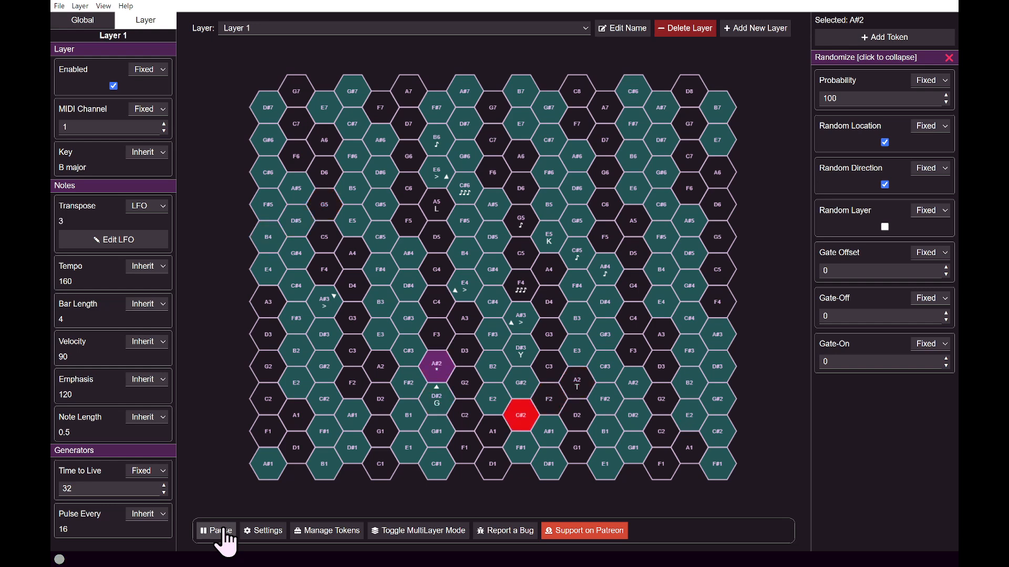
pyautogui.click(220, 531)
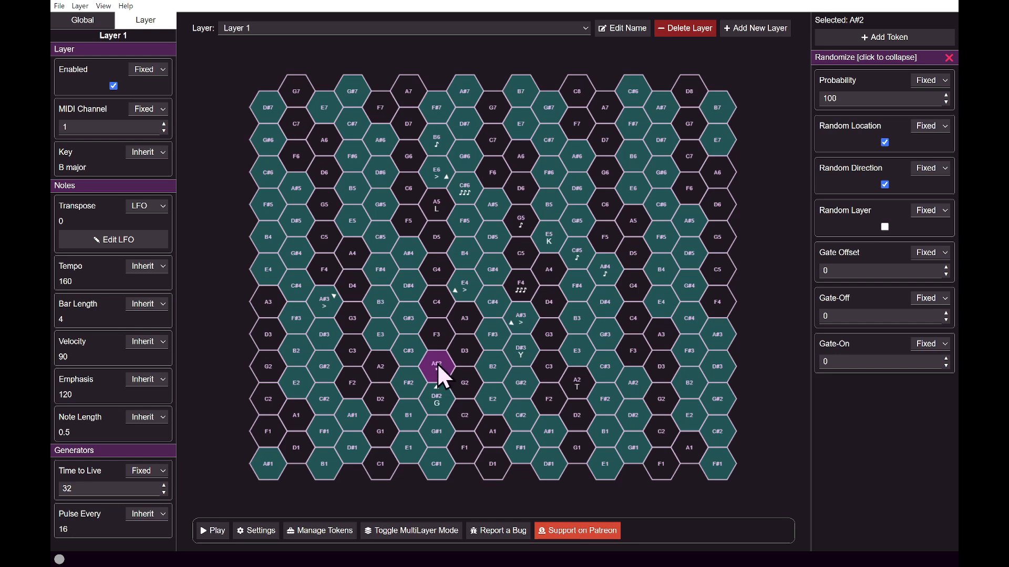
# Move the Randomize token from A#2 to E3 and add a Wormhole token to F3.
pyautogui.moveTo(437, 364); pyautogui.dragTo(583, 368)
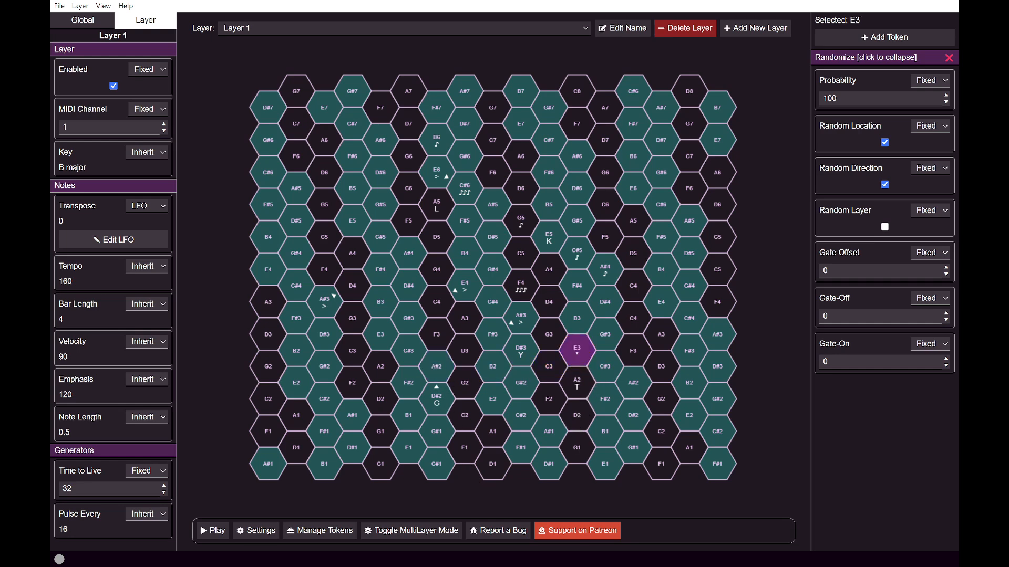
pyautogui.rightClick(431, 336)
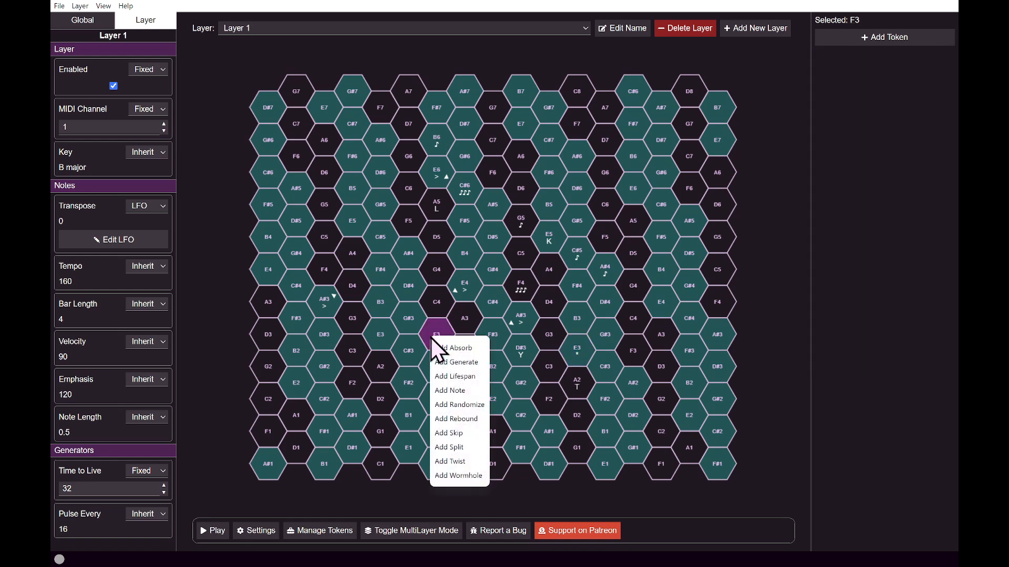
pyautogui.click(461, 475)
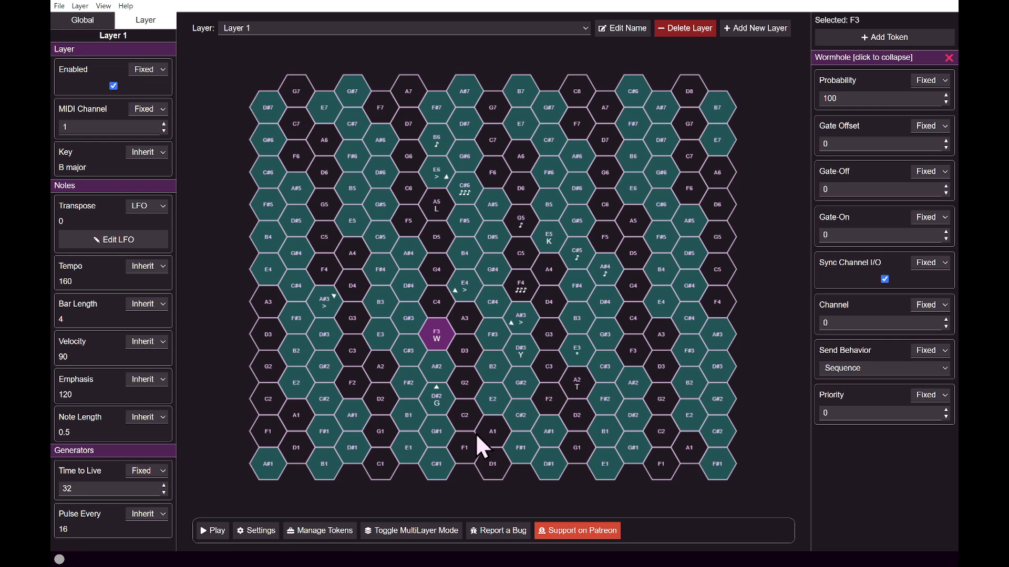
# Add a second Wormhole token to G#5, with Priority 1 and Sync Channel I/O turned off.
pyautogui.rightClick(376, 205)
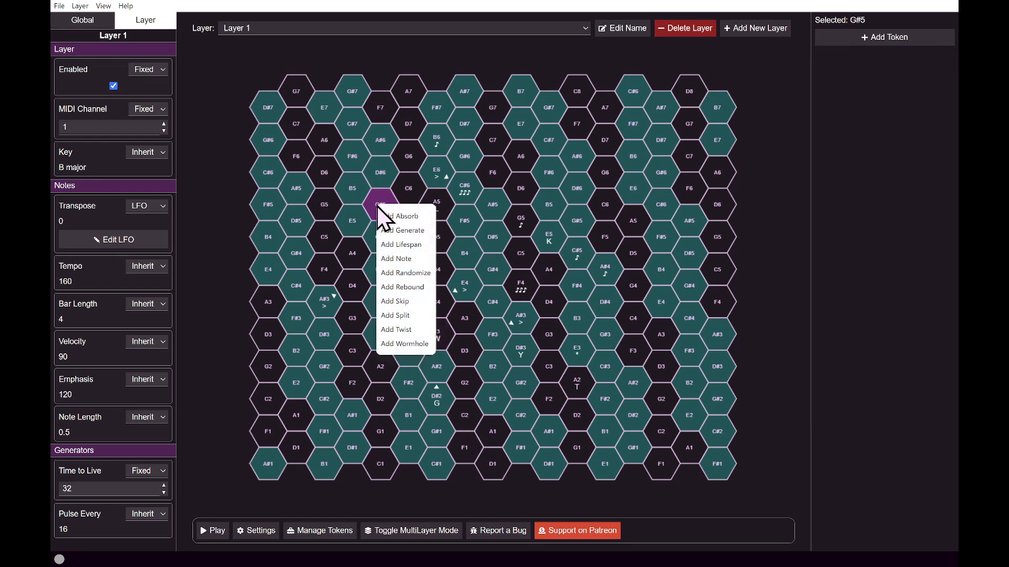
pyautogui.click(401, 344)
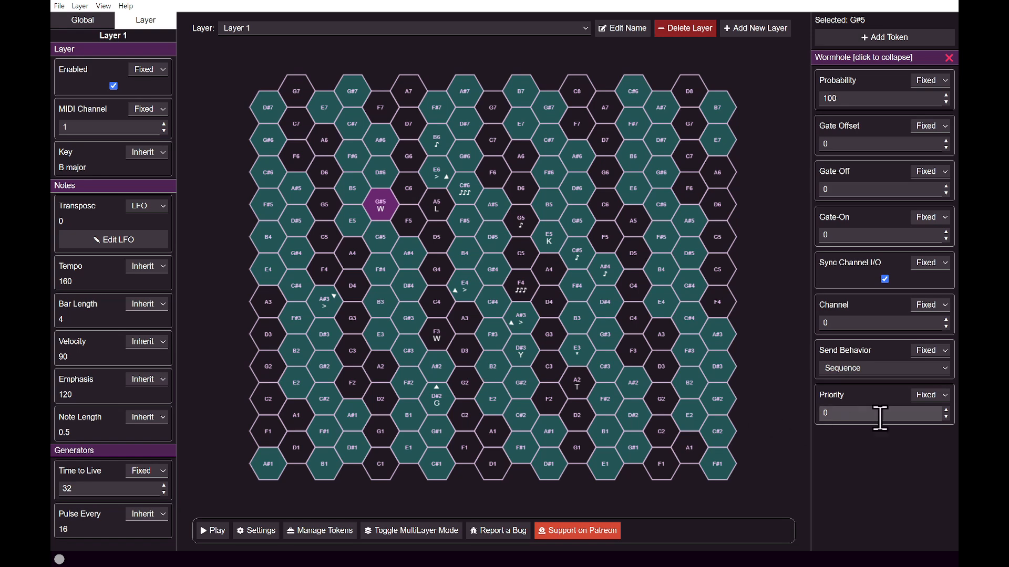
pyautogui.click(945, 411)
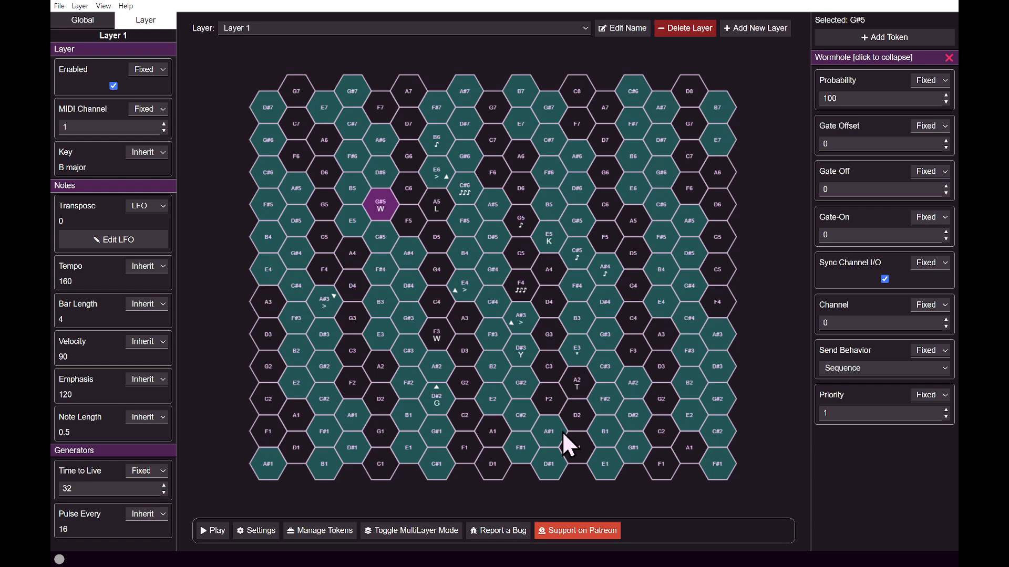
pyautogui.click(884, 279)
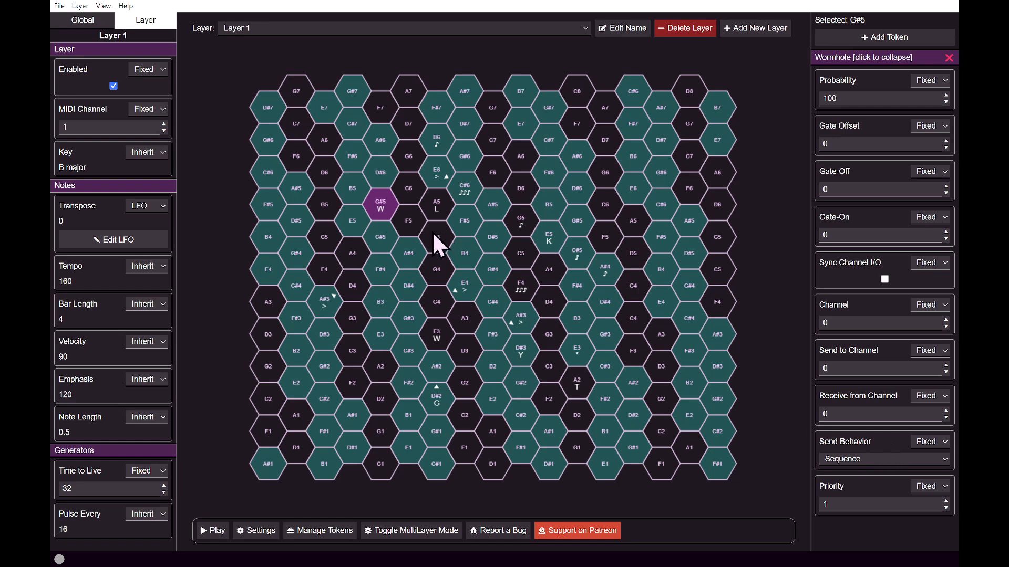
# Start playback and bring up the token choices for the D#6 hex above the G#5 Wormhole.
pyautogui.click(211, 530)
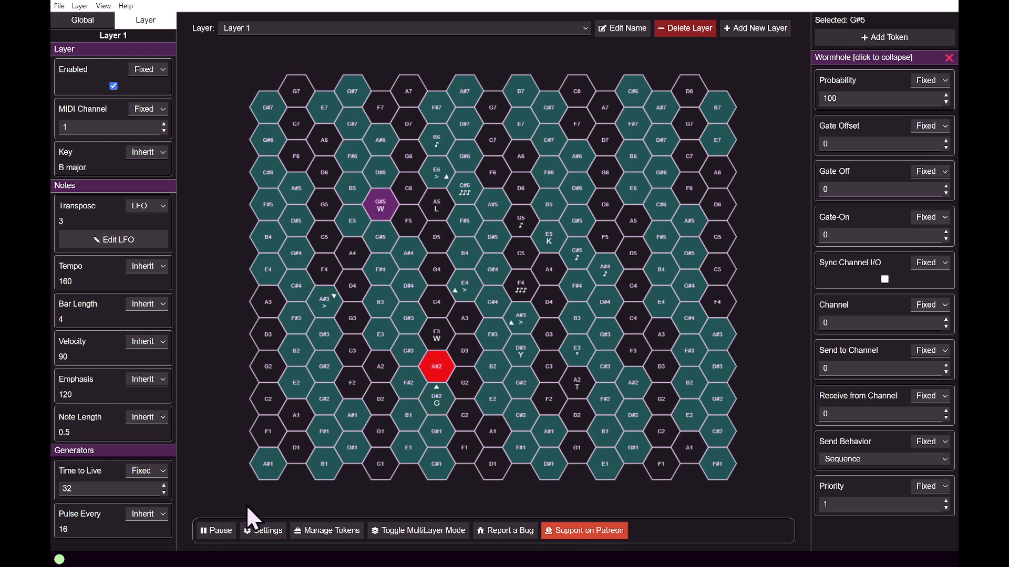
pyautogui.rightClick(381, 178)
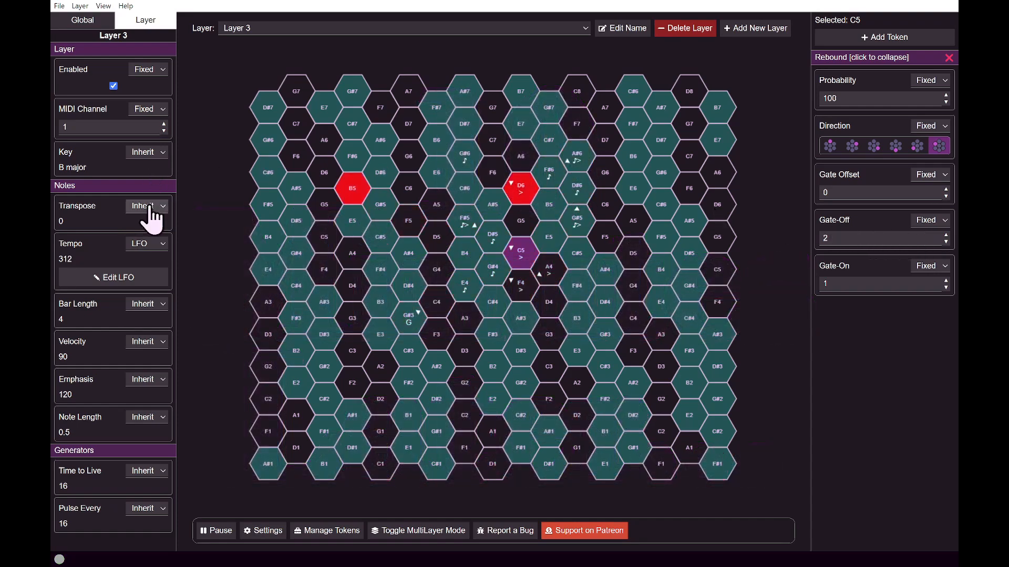
# Set Layer 3's Transpose to a fixed value of -12.
pyautogui.click(149, 209)
pyautogui.click(147, 221)
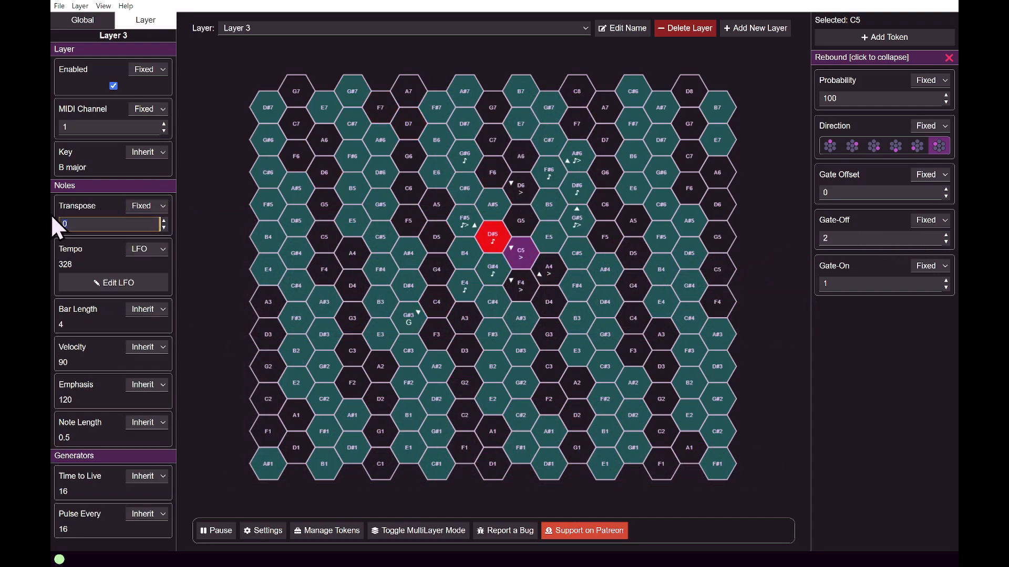
pyautogui.write('-1')
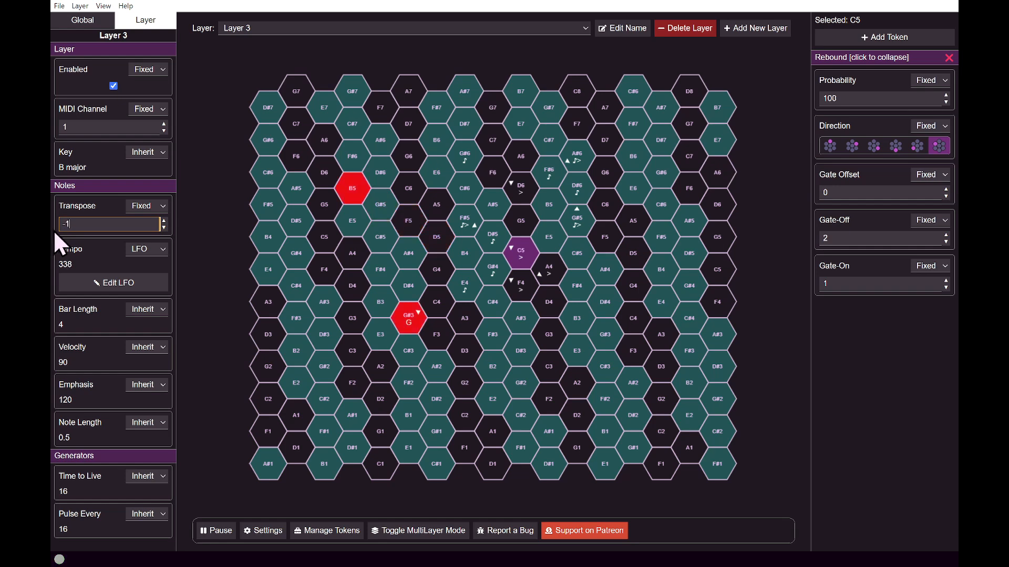
pyautogui.write('2')
pyautogui.press('Return')
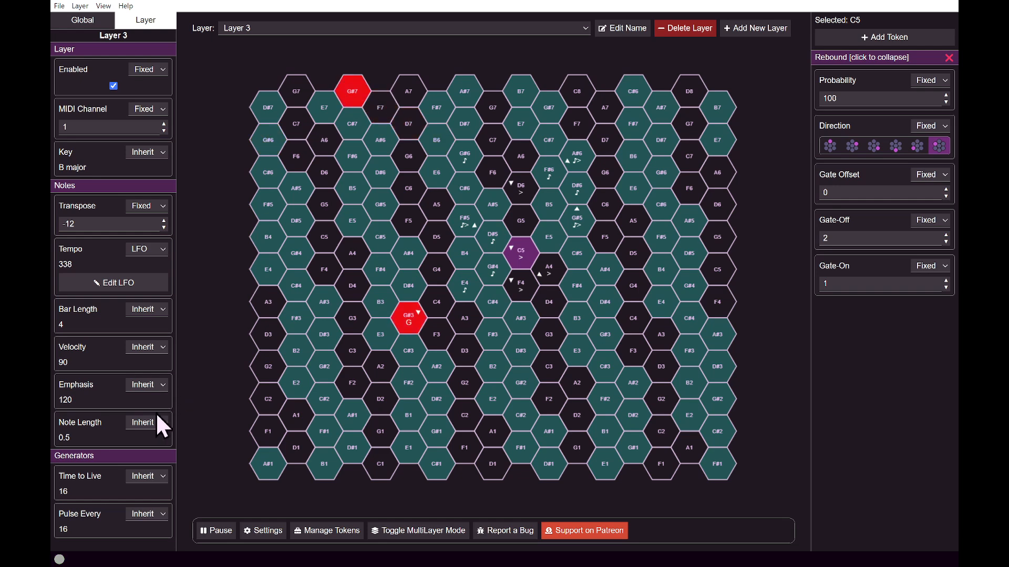
# Switch to Layer 1 and raise the global Note Length to 3.4.
pyautogui.click(247, 28)
pyautogui.click(254, 41)
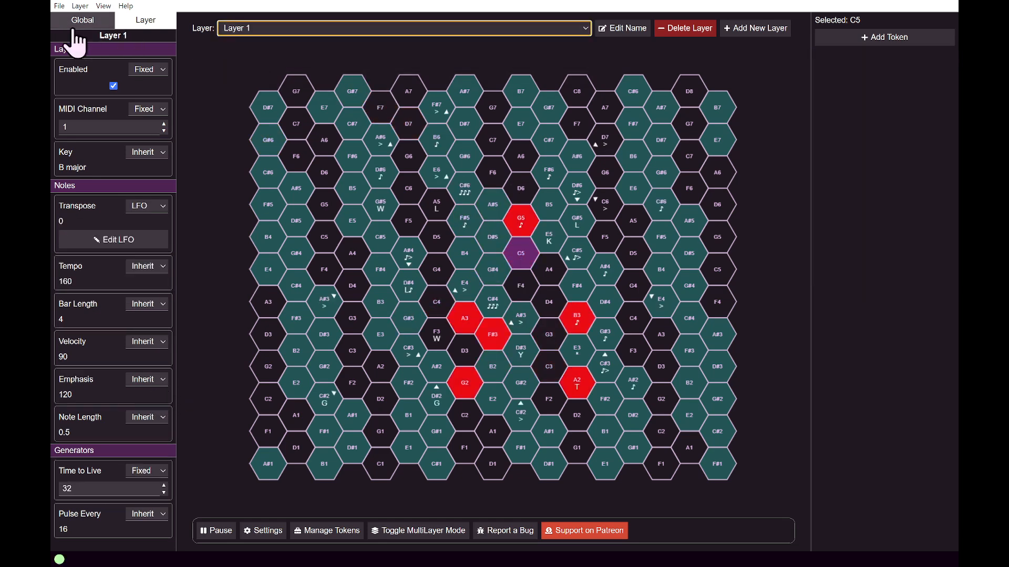
pyautogui.click(79, 23)
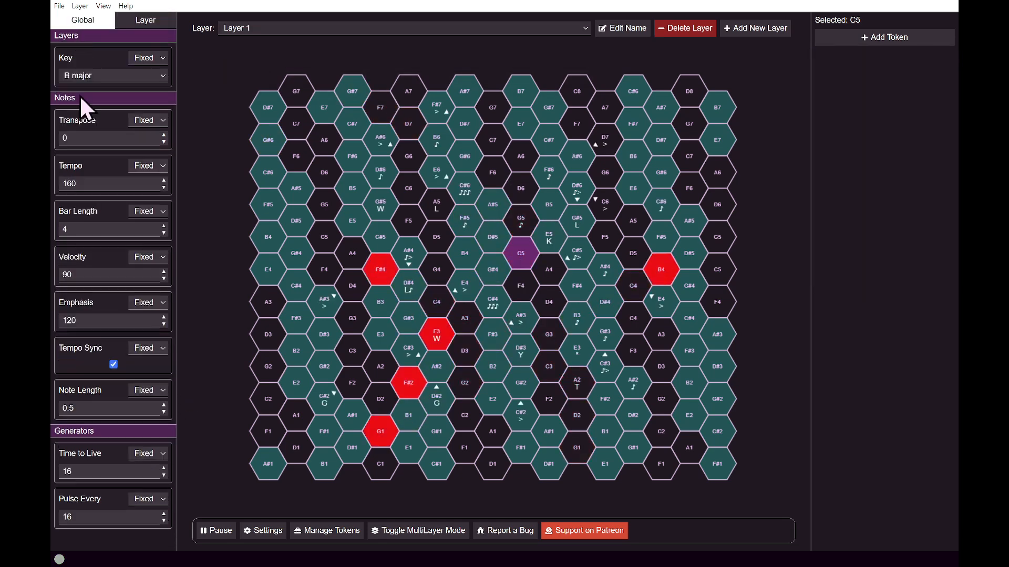
pyautogui.click(163, 404)
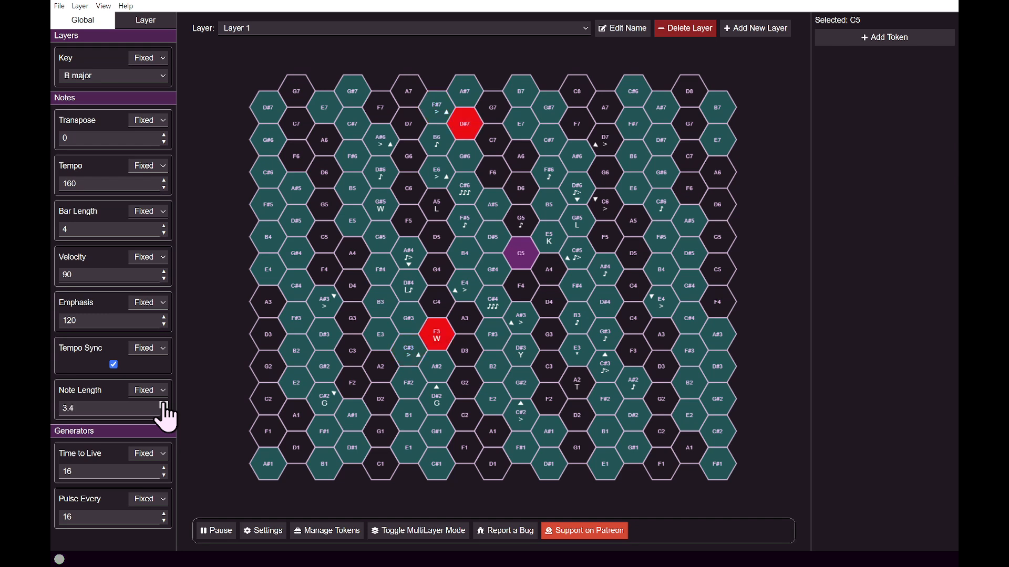
# Set the global Note Length to 3.9, Velocity to 63 and Emphasis to 115.
pyautogui.click(163, 405)
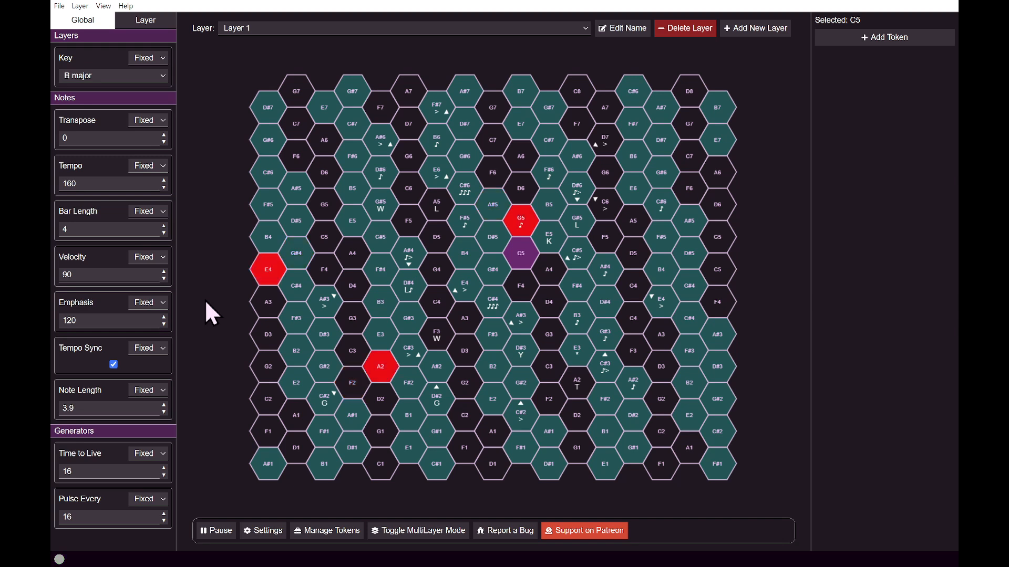
pyautogui.click(164, 278)
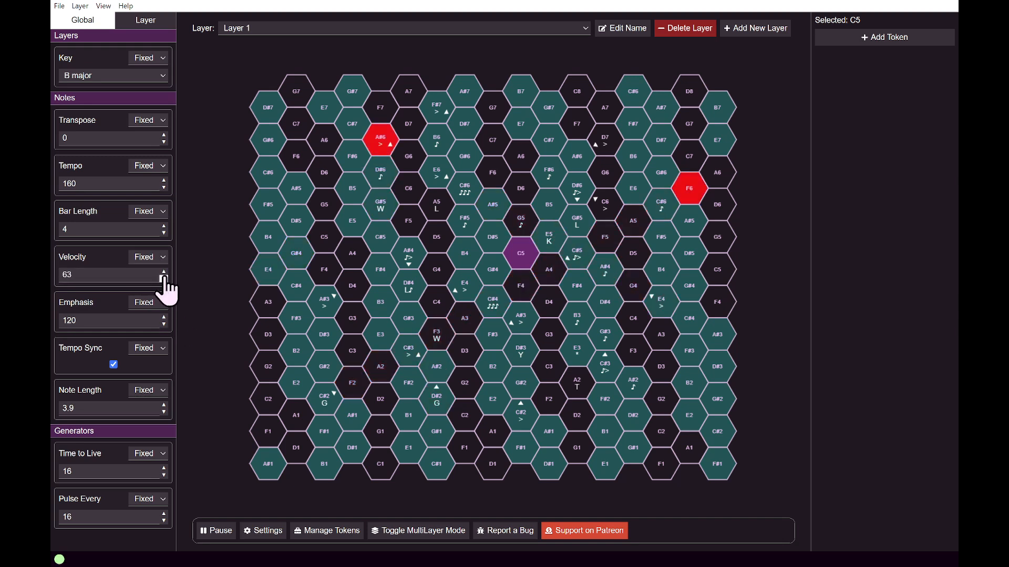
pyautogui.click(164, 324)
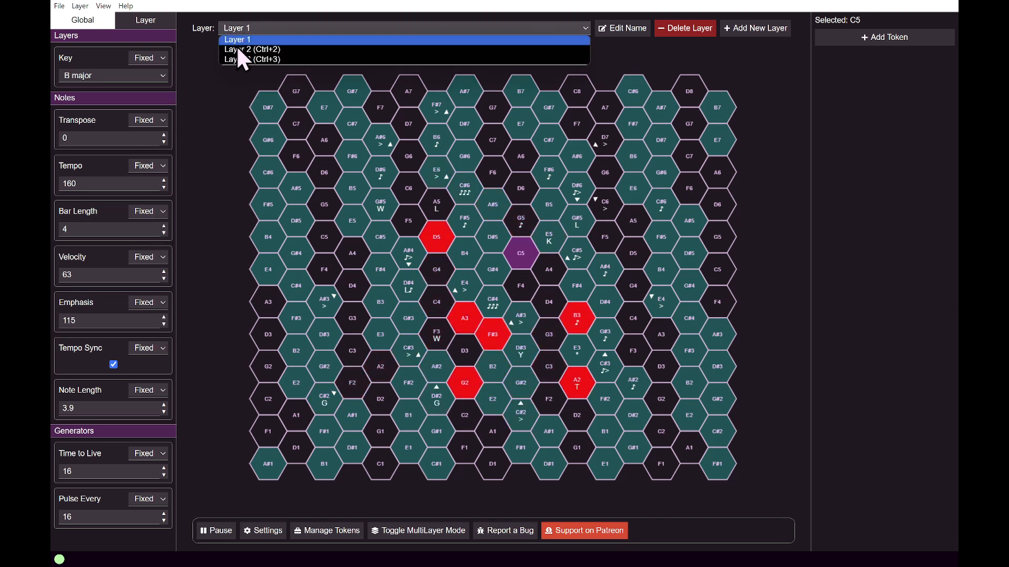
# Switch to Layer 2 and give that layer its own fixed Bar Length of 5.
pyautogui.click(236, 46)
pyautogui.click(163, 226)
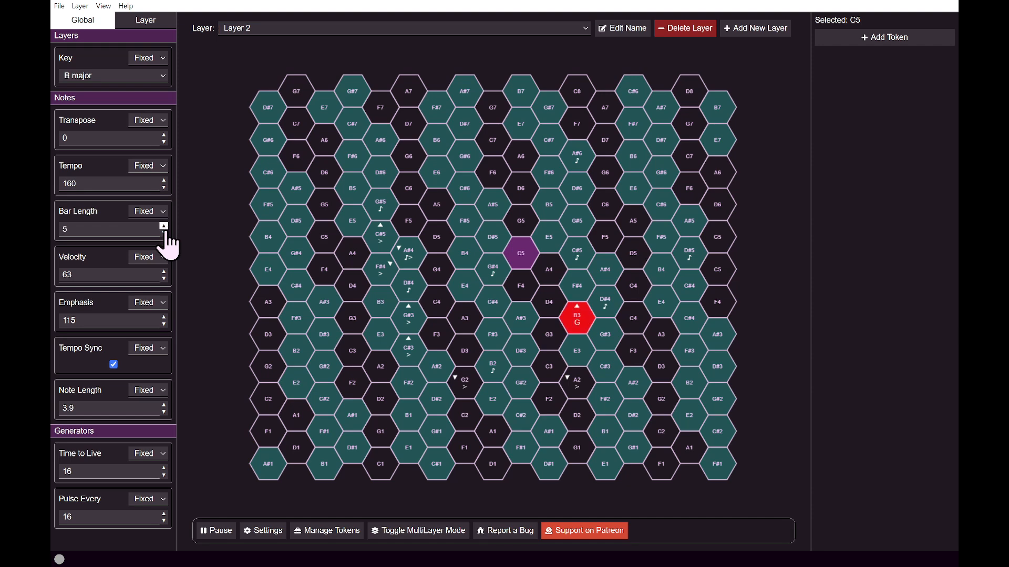
pyautogui.click(145, 20)
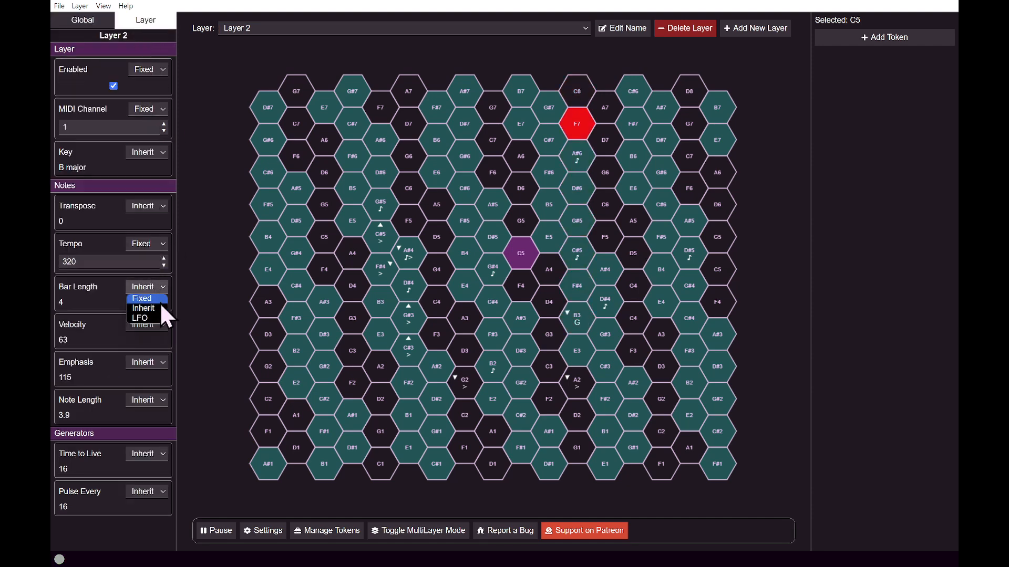
pyautogui.click(157, 298)
# Switch to Layer 3 and give that layer its own fixed Bar Length of 6.
pyautogui.click(226, 29)
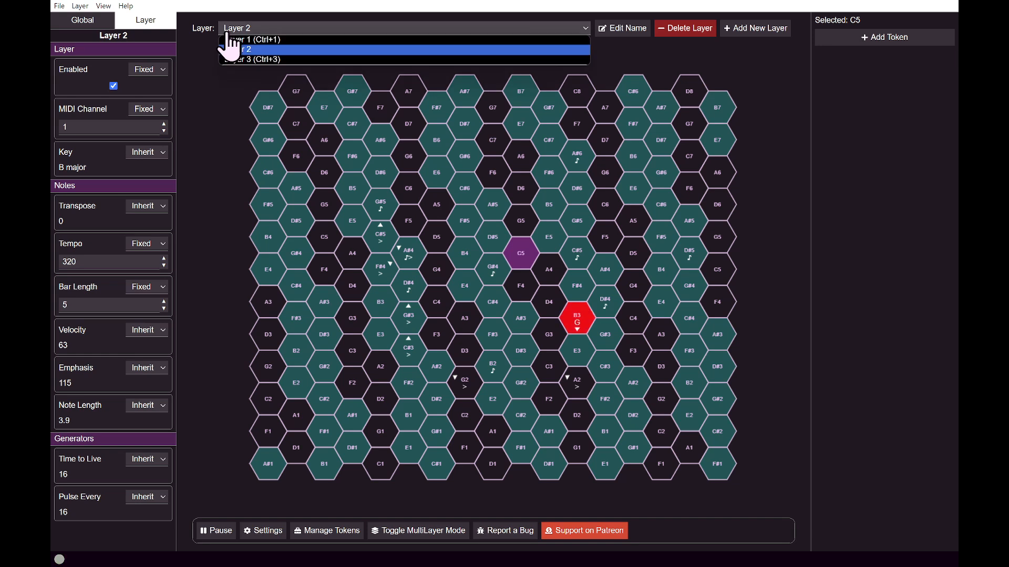
pyautogui.click(235, 58)
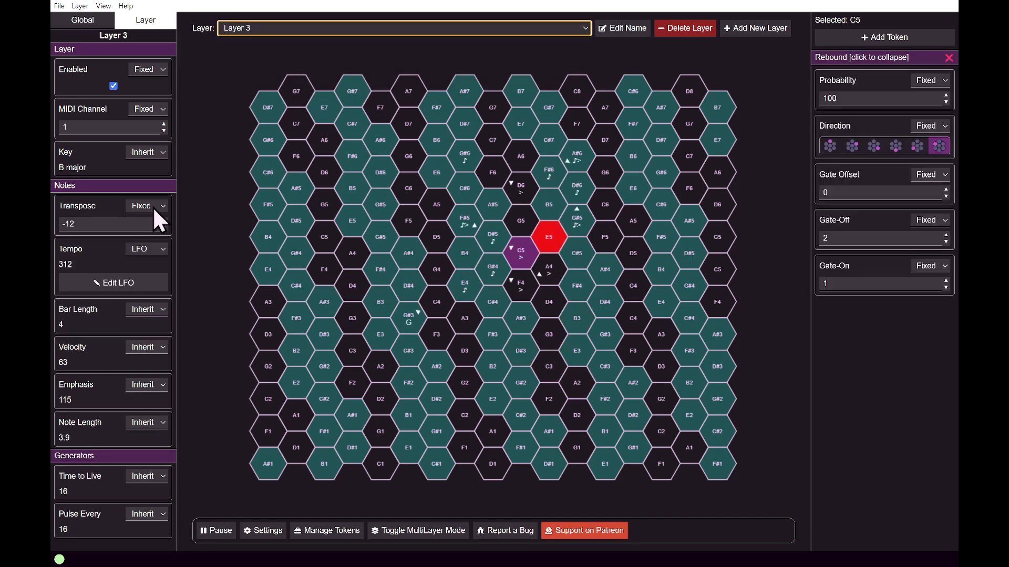
pyautogui.click(152, 309)
pyautogui.click(163, 327)
pyautogui.doubleClick(163, 325)
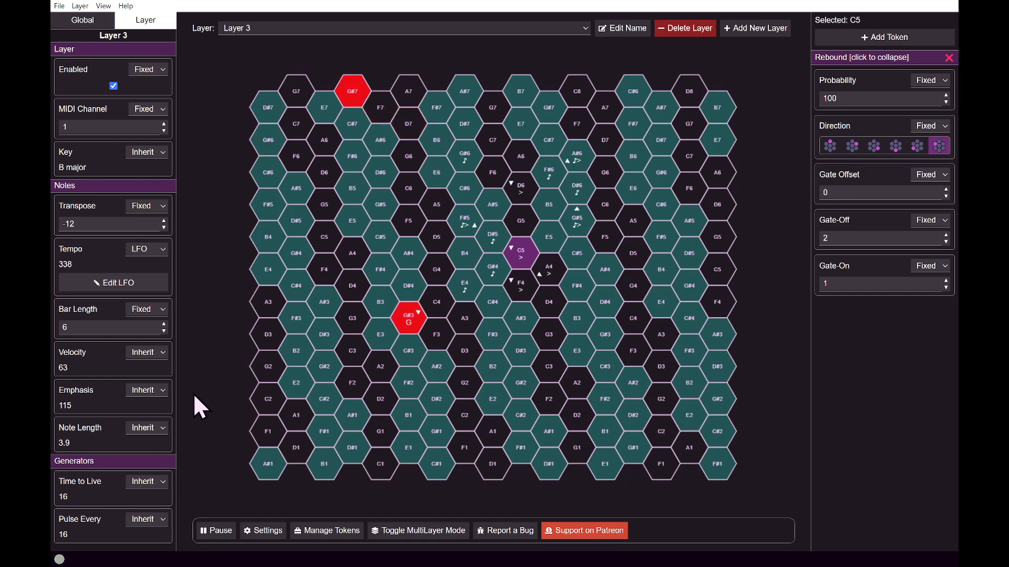
pyautogui.moveTo(88, 384); pyautogui.dragTo(89, 379)
pyautogui.click(81, 385)
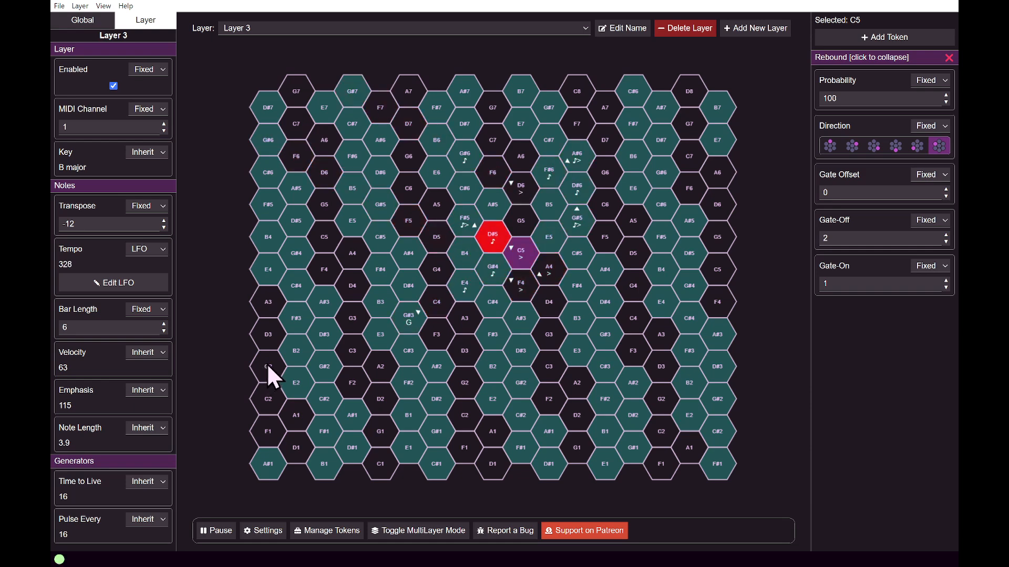
# Return to Layer 1 and show all layers side by side at a layer size of 533, with the global parameters displayed.
pyautogui.click(331, 31)
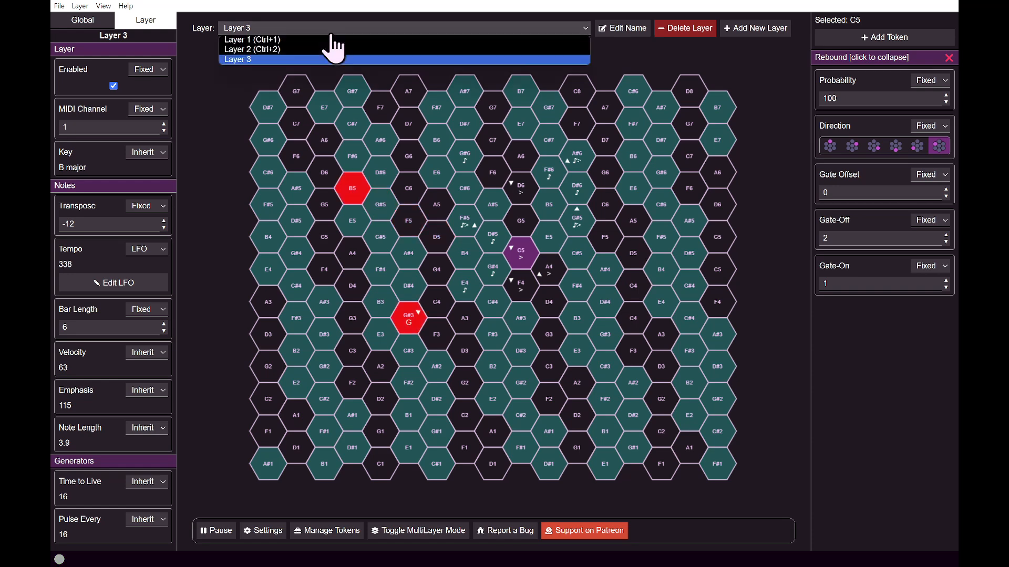
pyautogui.click(330, 38)
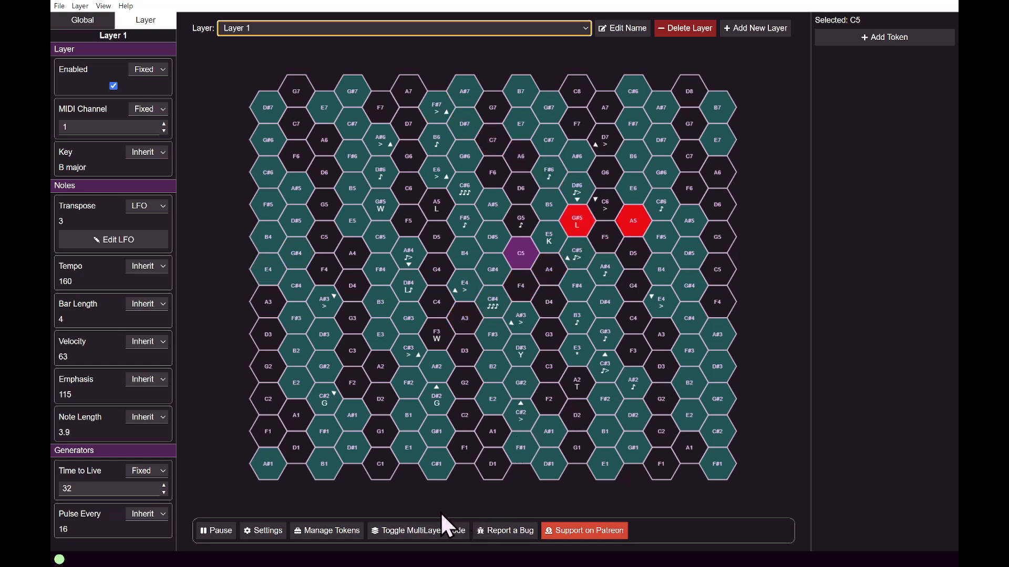
pyautogui.click(441, 530)
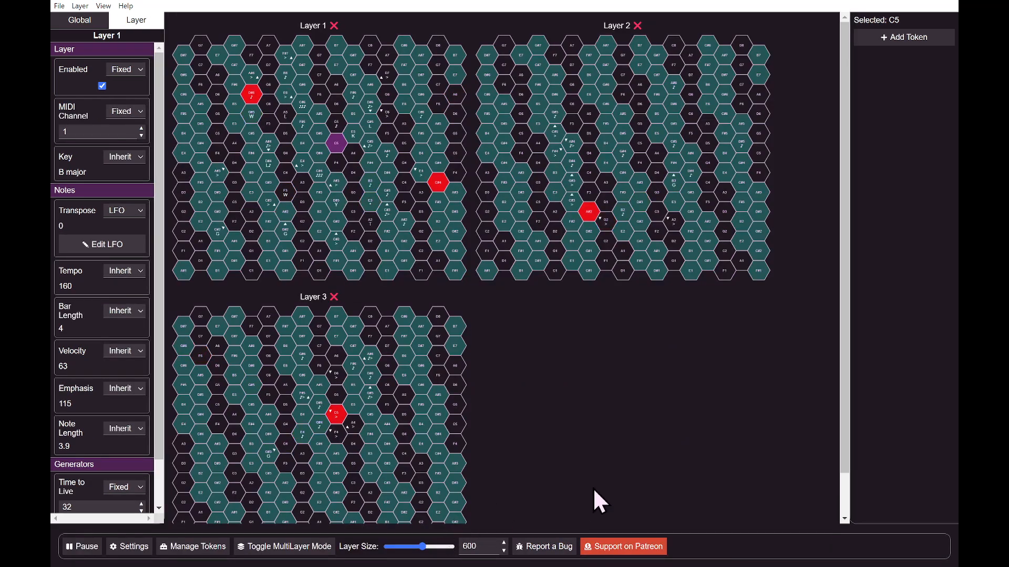
pyautogui.moveTo(426, 549); pyautogui.dragTo(422, 550)
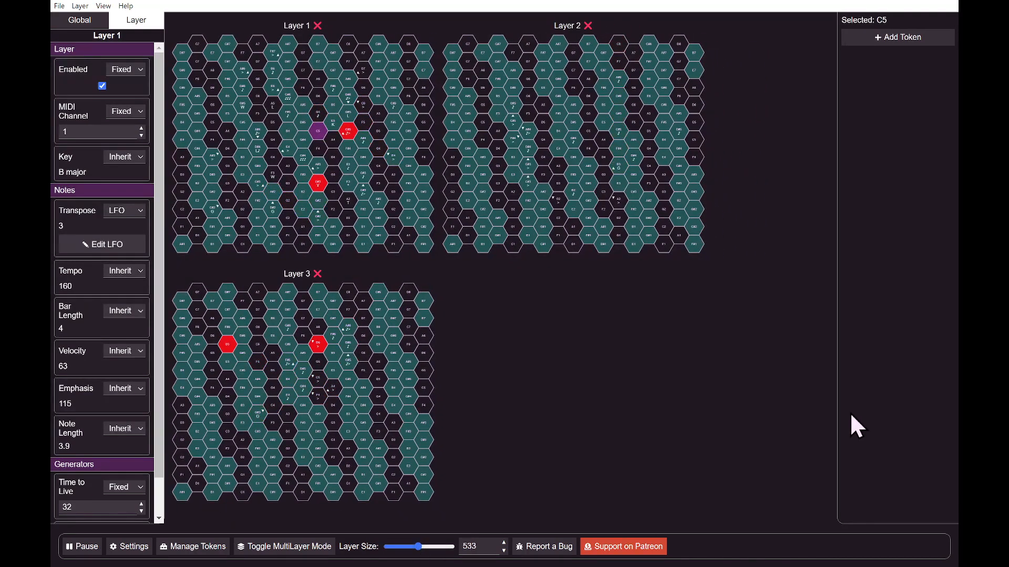
pyautogui.click(63, 22)
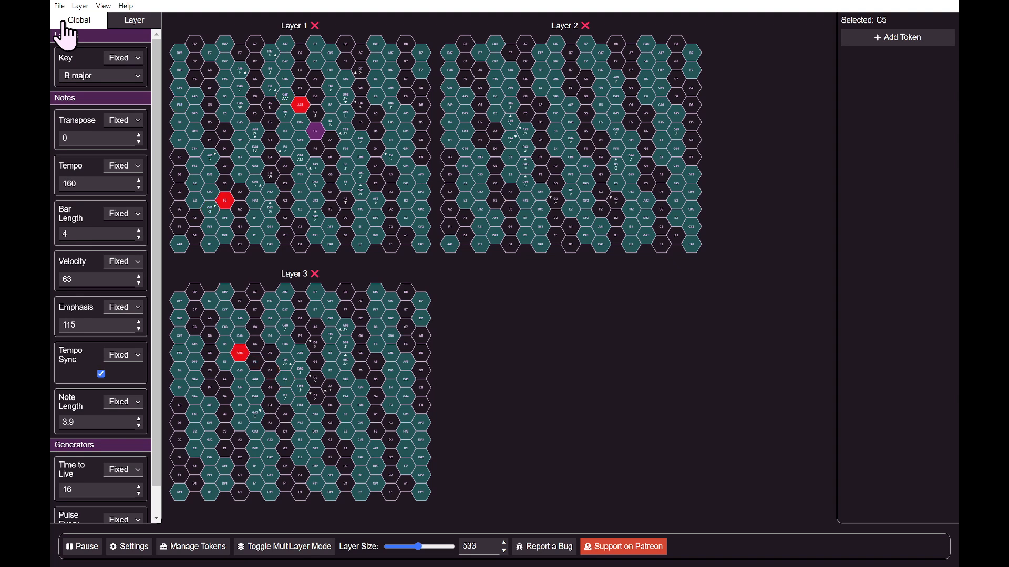